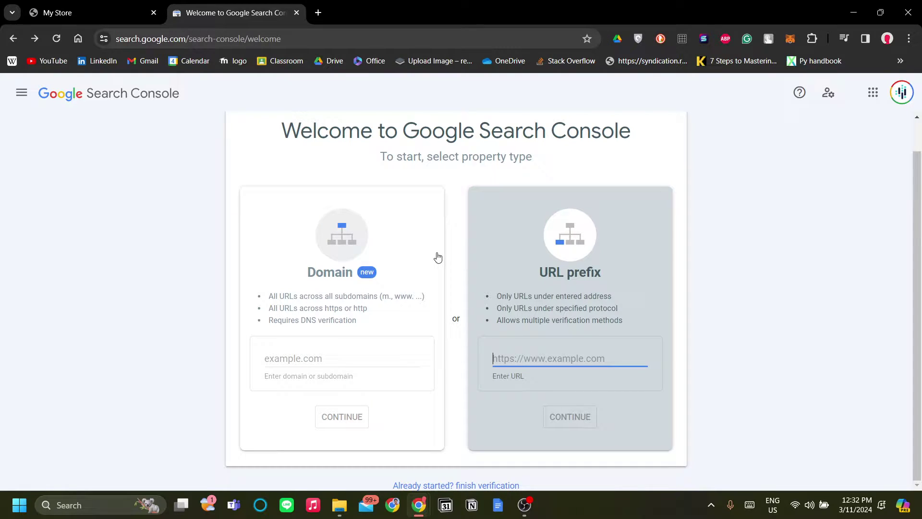
# - Switch to the My Store tab and scroll through the store's home page
pyautogui.click(718, 302)
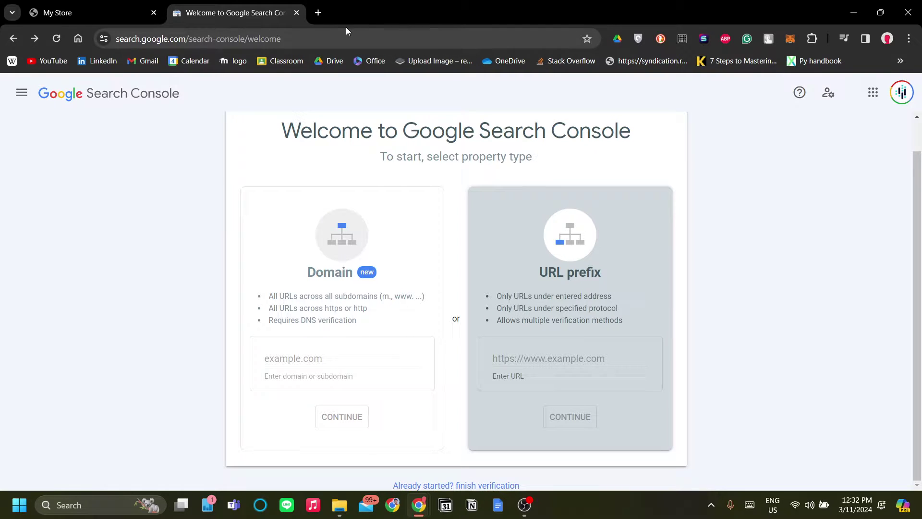
pyautogui.click(142, 6)
pyautogui.click(608, 223)
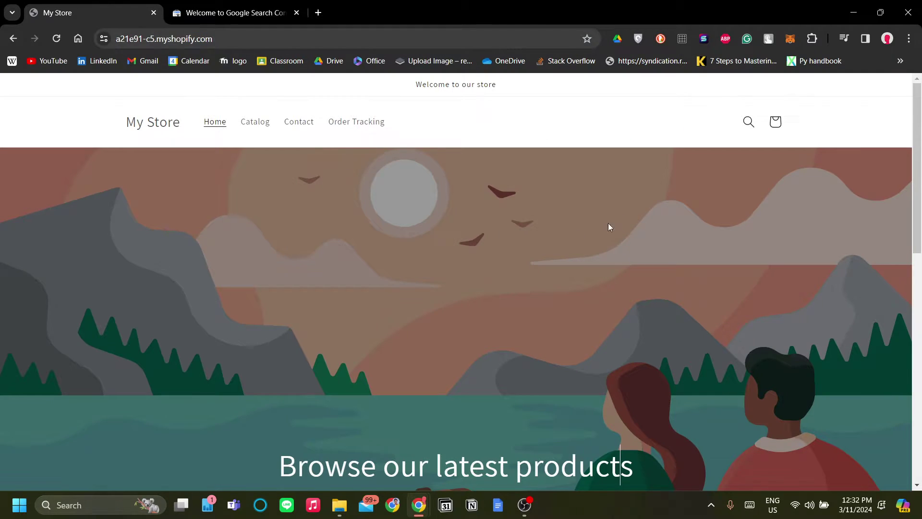
pyautogui.scroll(-4, 442, 290)
pyautogui.scroll(-2, 443, 290)
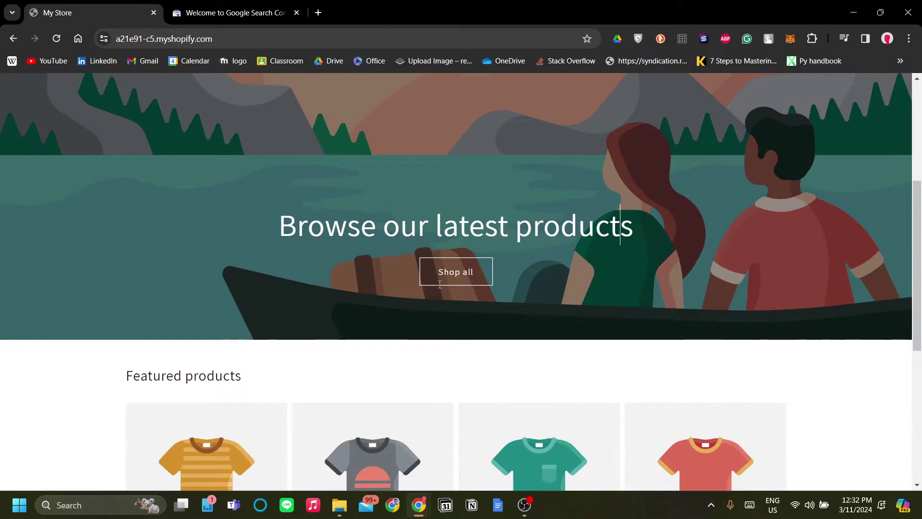
pyautogui.scroll(3, 443, 289)
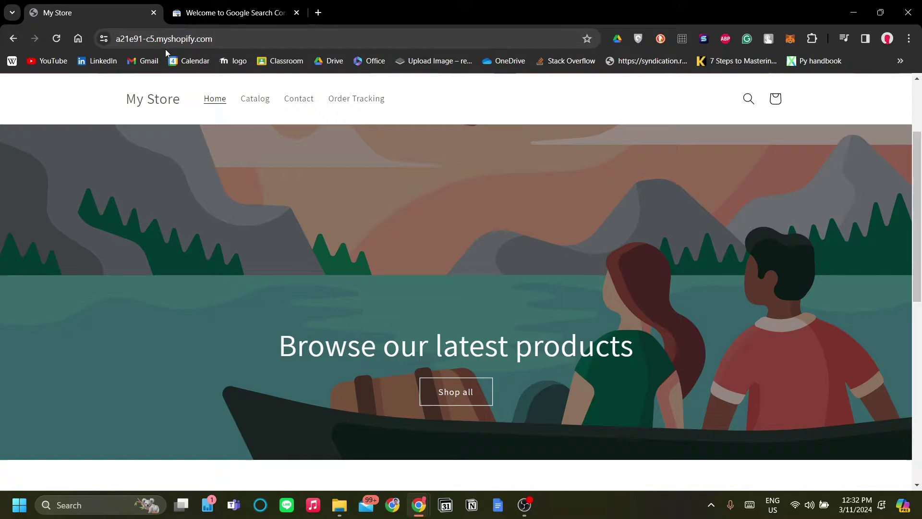
# - Append /sitemap.xml to the store address and load it
pyautogui.click(136, 38)
pyautogui.click(136, 39)
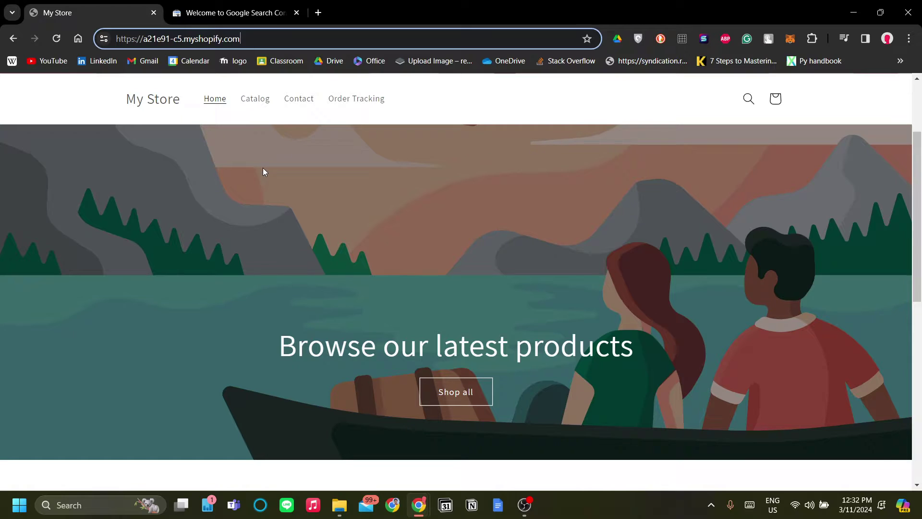
pyautogui.press('End')
pyautogui.write('/')
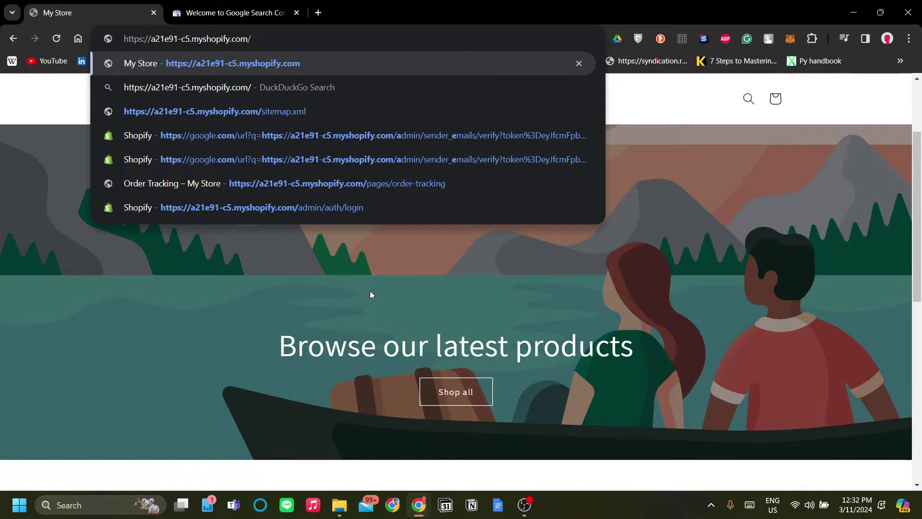
pyautogui.write('sitemap.')
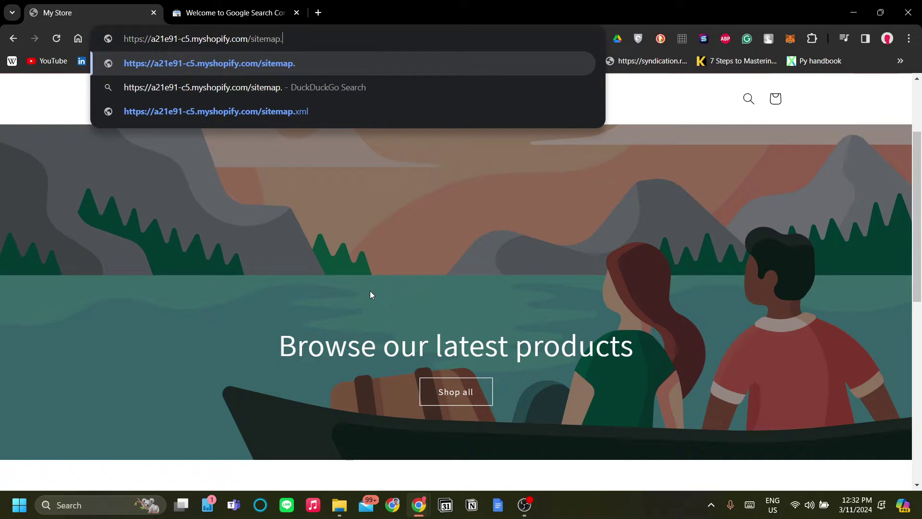
pyautogui.write('xml')
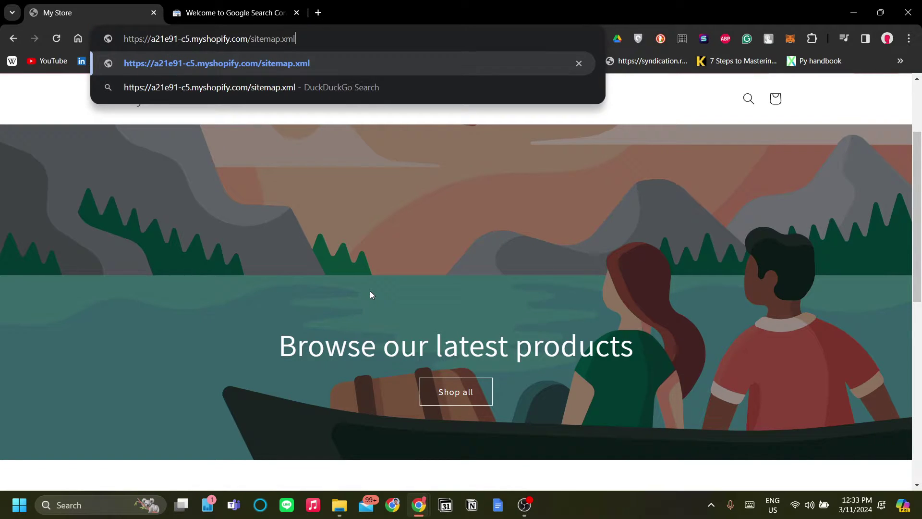
pyautogui.press('Return')
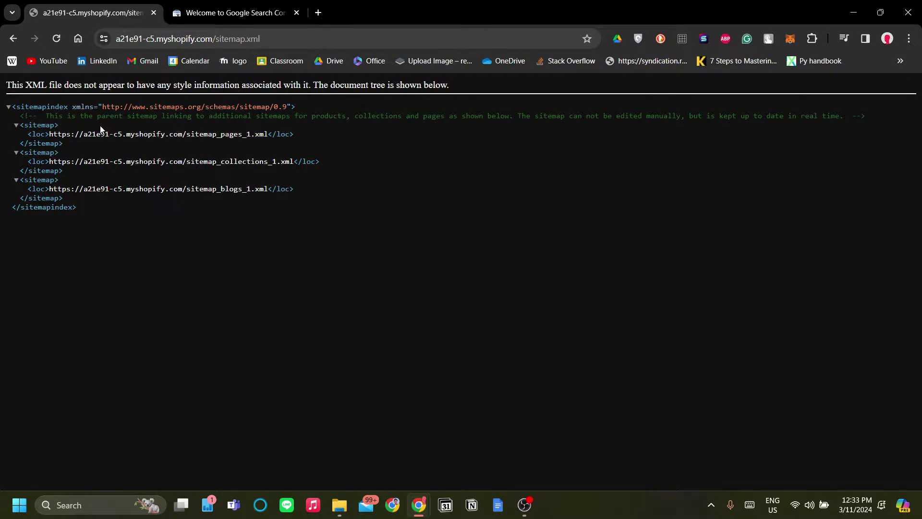
# - Highlight the sitemap comment line and the pages sitemap address to inspect the index
pyautogui.moveTo(41, 117); pyautogui.dragTo(634, 129)
pyautogui.moveTo(565, 128); pyautogui.dragTo(855, 123)
pyautogui.click(844, 150)
pyautogui.moveTo(62, 135); pyautogui.dragTo(279, 137)
pyautogui.click(323, 159)
# - Select the pages and collections sitemap addresses in the sitemap index
pyautogui.moveTo(61, 135); pyautogui.dragTo(111, 134)
pyautogui.moveTo(142, 106); pyautogui.dragTo(172, 106)
pyautogui.click(66, 142)
pyautogui.moveTo(49, 134); pyautogui.dragTo(273, 134)
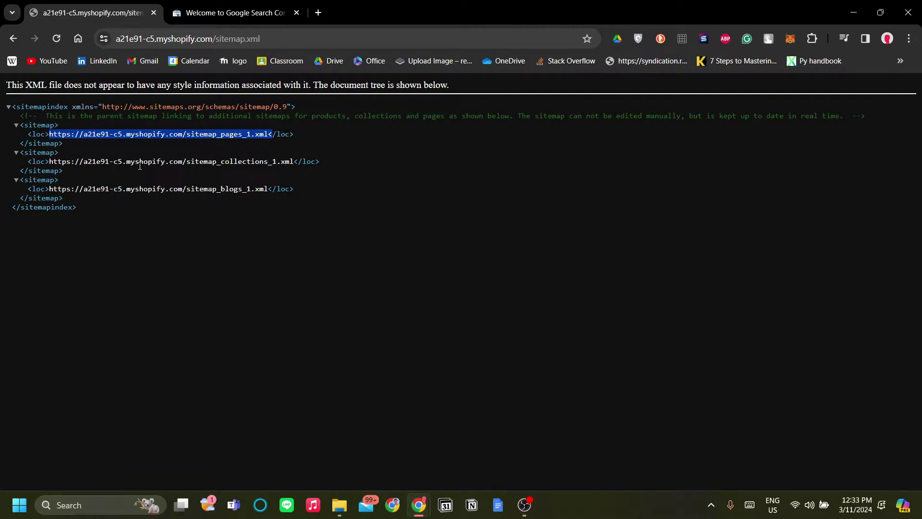
pyautogui.moveTo(139, 166); pyautogui.dragTo(294, 164)
pyautogui.click(289, 222)
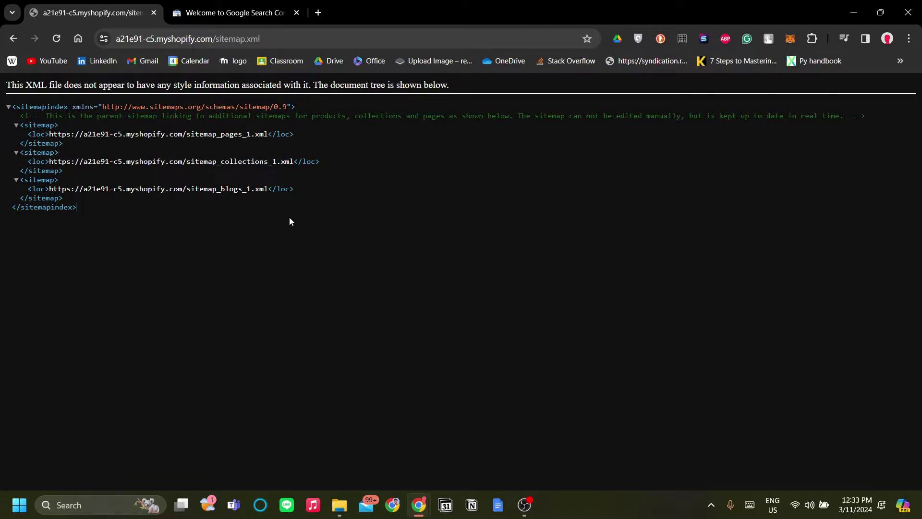
pyautogui.moveTo(152, 191); pyautogui.dragTo(260, 191)
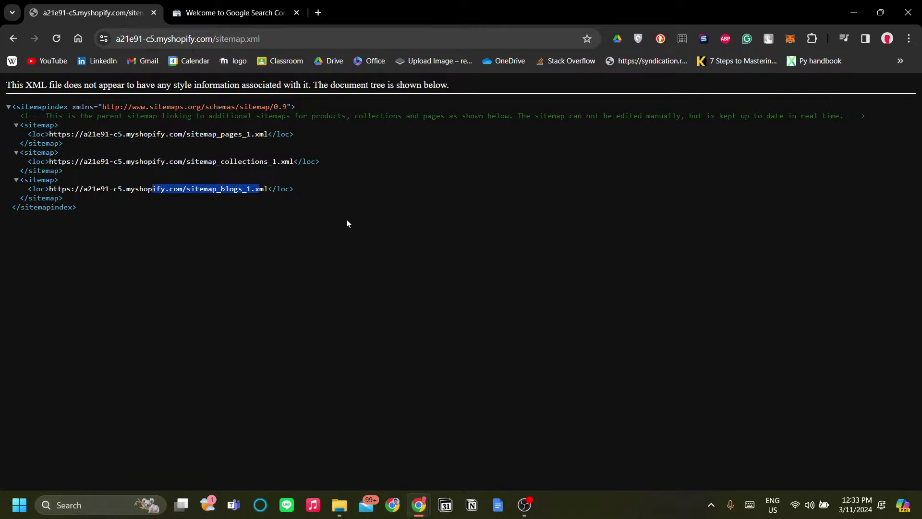
pyautogui.click(347, 219)
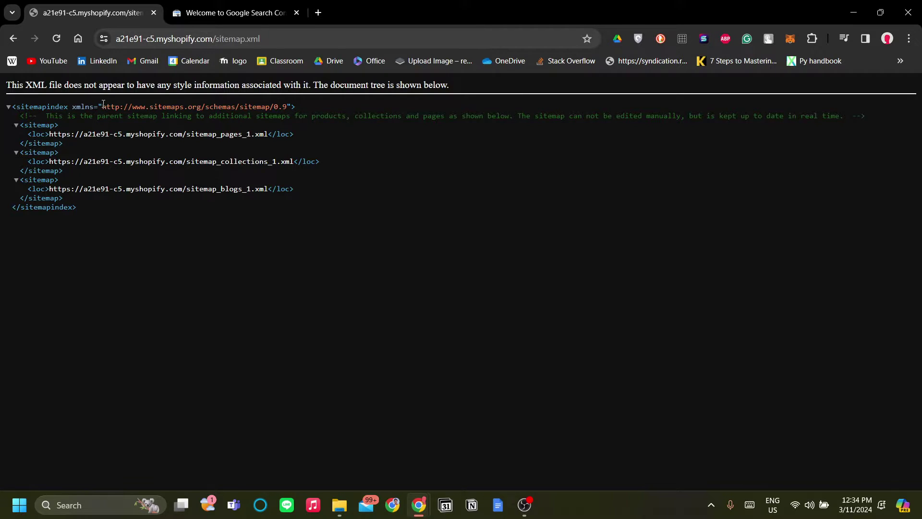
pyautogui.moveTo(102, 105); pyautogui.dragTo(288, 110)
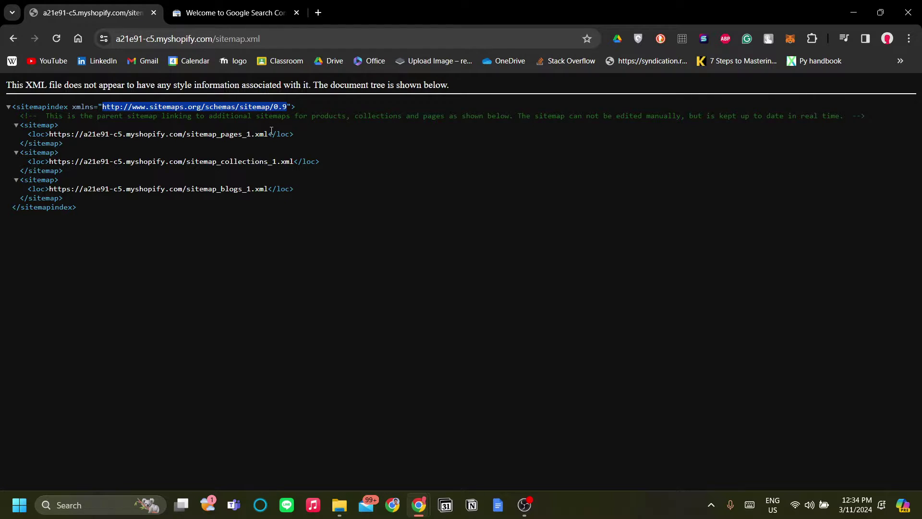
pyautogui.click(255, 10)
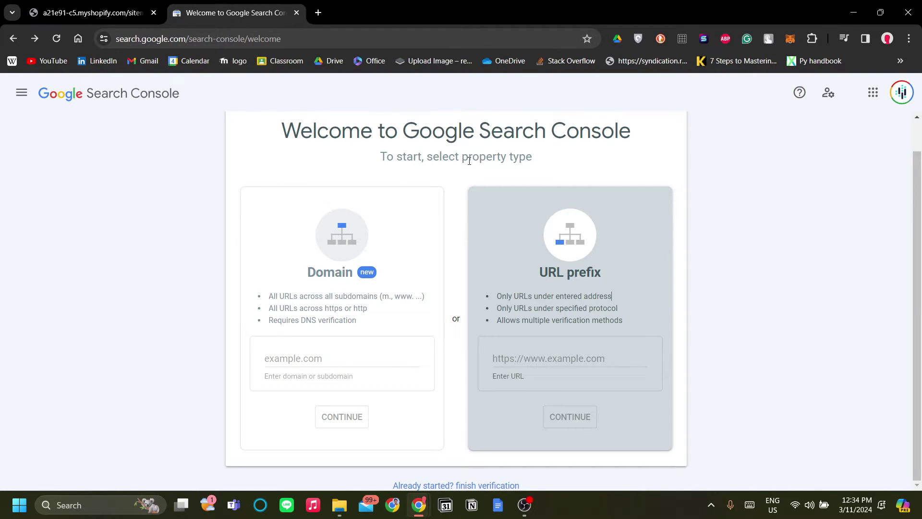
# - Paste the copied sitemaps.org schema address into the URL prefix field
pyautogui.click(523, 364)
pyautogui.scroll(1, 684, 354)
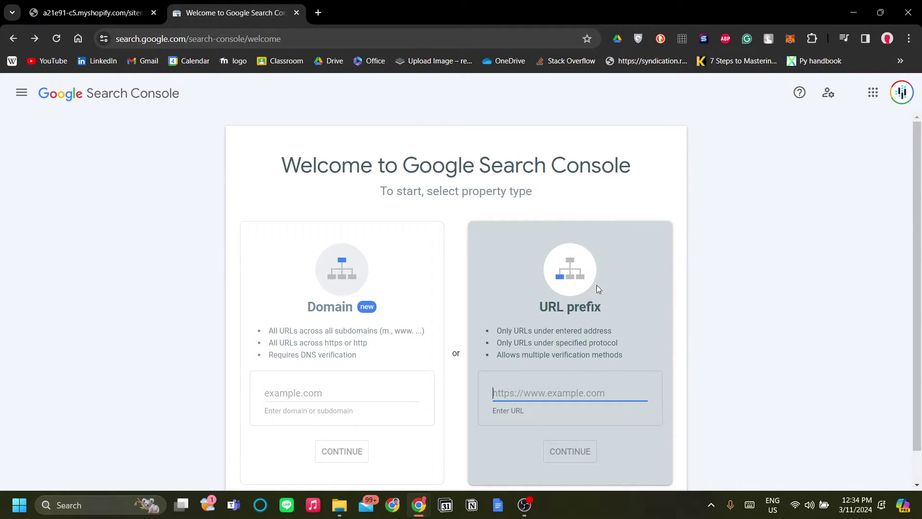
pyautogui.scroll(-1, 597, 287)
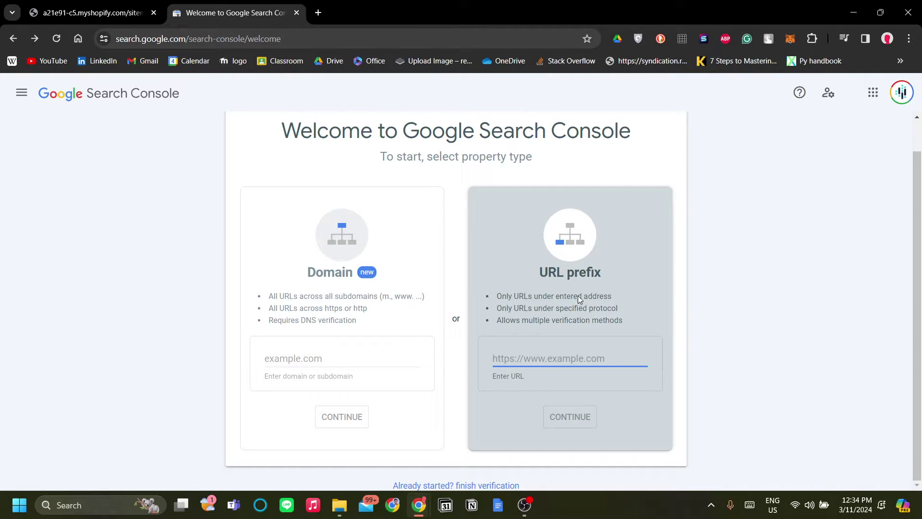
pyautogui.click(572, 361)
pyautogui.hotkey('ctrl', 'v')
# - Check the pasted address against the sitemap page and submit the URL prefix property
pyautogui.moveTo(612, 358); pyautogui.dragTo(406, 348)
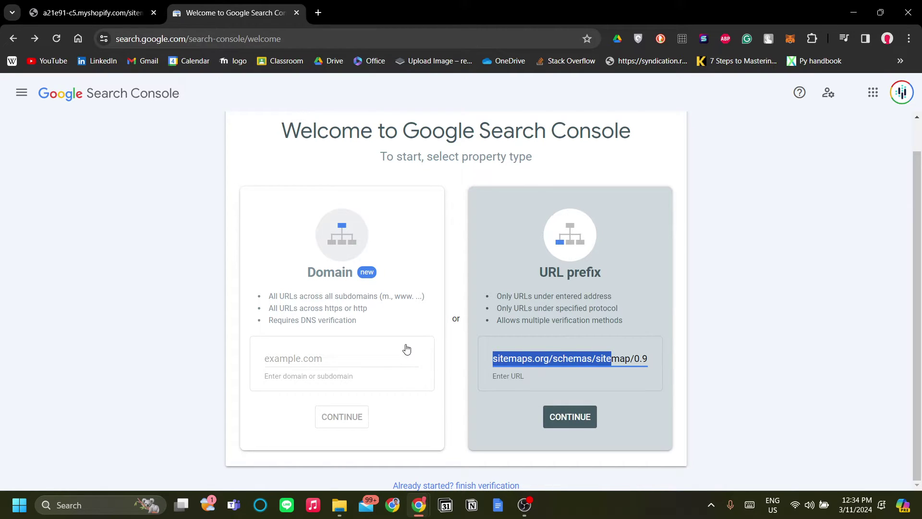
pyautogui.click(92, 13)
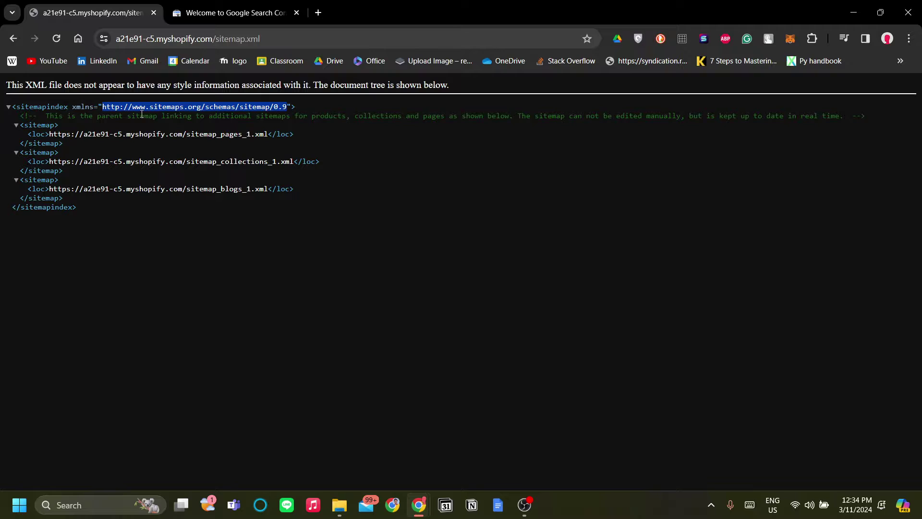
pyautogui.click(229, 5)
pyautogui.click(542, 359)
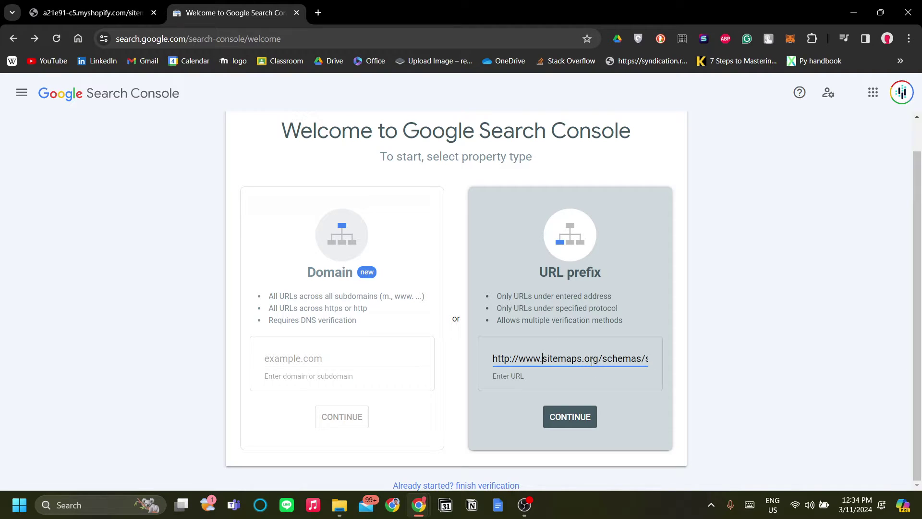
pyautogui.click(498, 359)
pyautogui.hotkey('ctrl', 'shift', 'Right')
pyautogui.click(491, 360)
pyautogui.moveTo(493, 360); pyautogui.dragTo(575, 358)
pyautogui.click(643, 360)
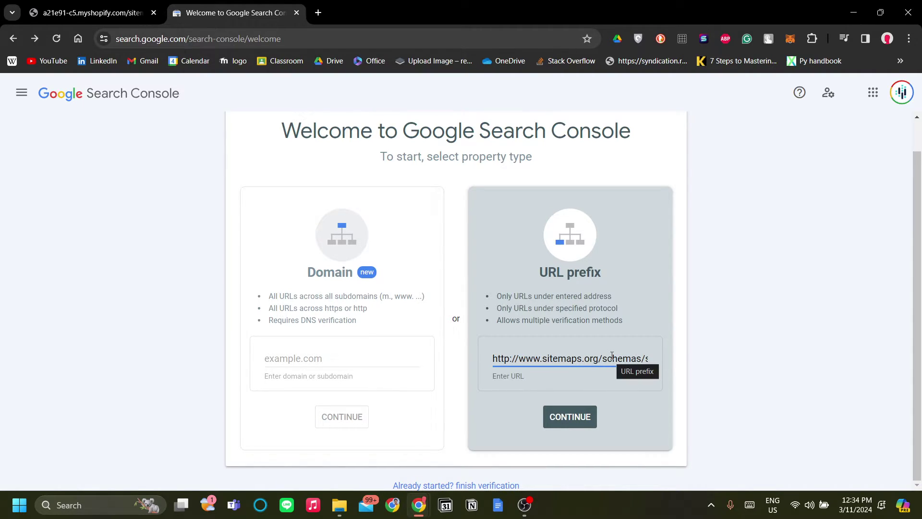
pyautogui.click(657, 392)
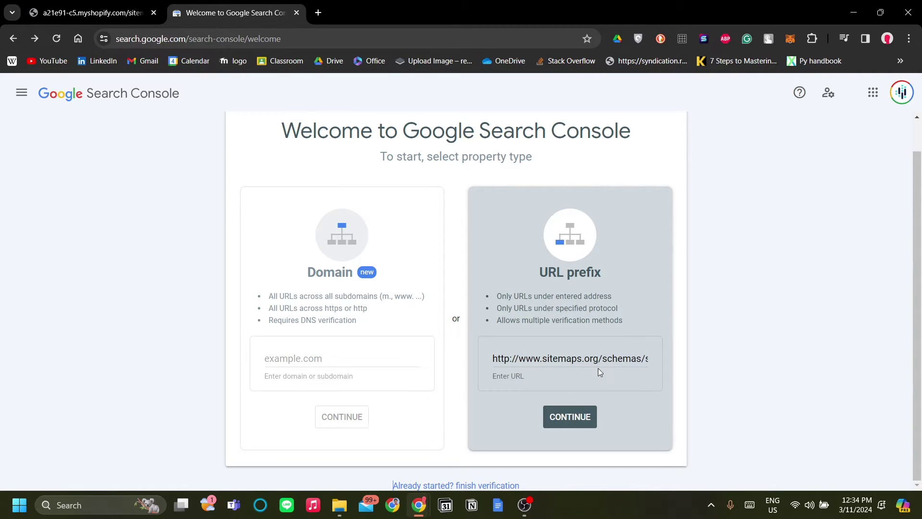
pyautogui.click(578, 419)
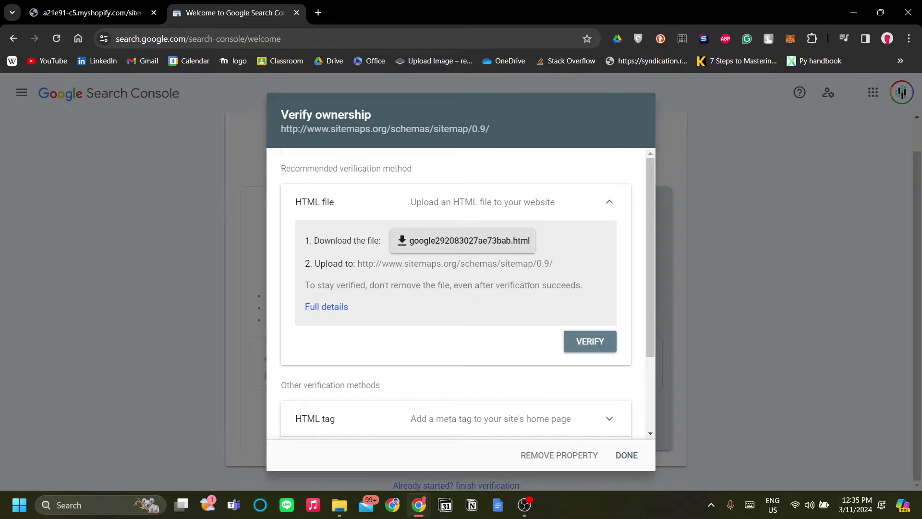
# - Collapse the HTML file method and expand the HTML tag verification instructions
pyautogui.scroll(-3, 528, 289)
pyautogui.scroll(3, 527, 288)
pyautogui.click(600, 202)
pyautogui.click(599, 201)
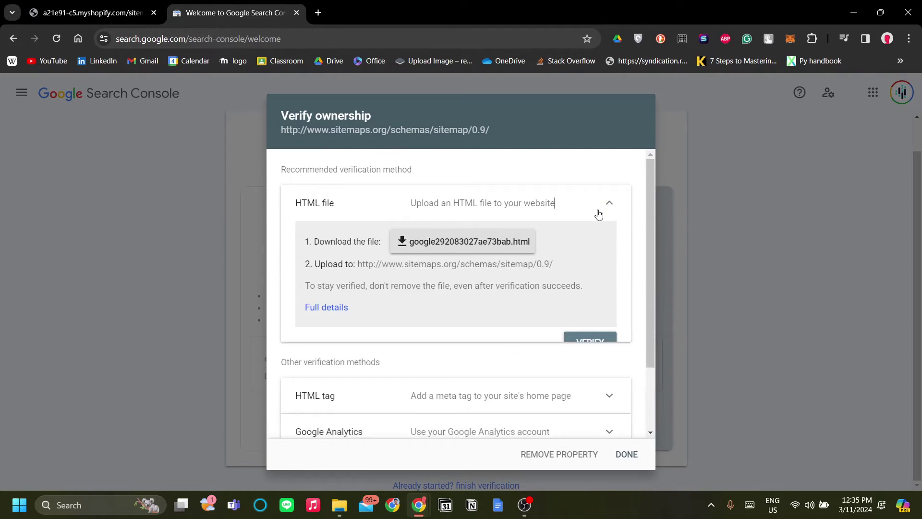
pyautogui.click(593, 212)
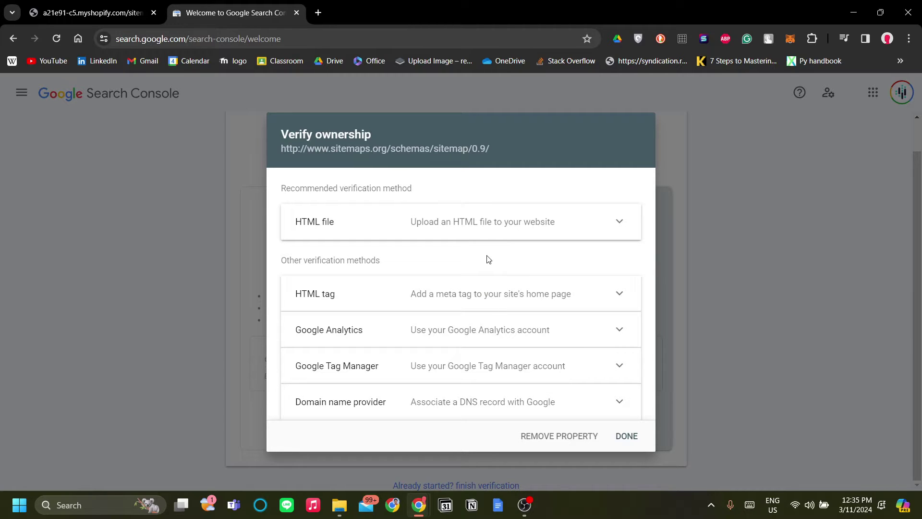
pyautogui.click(496, 293)
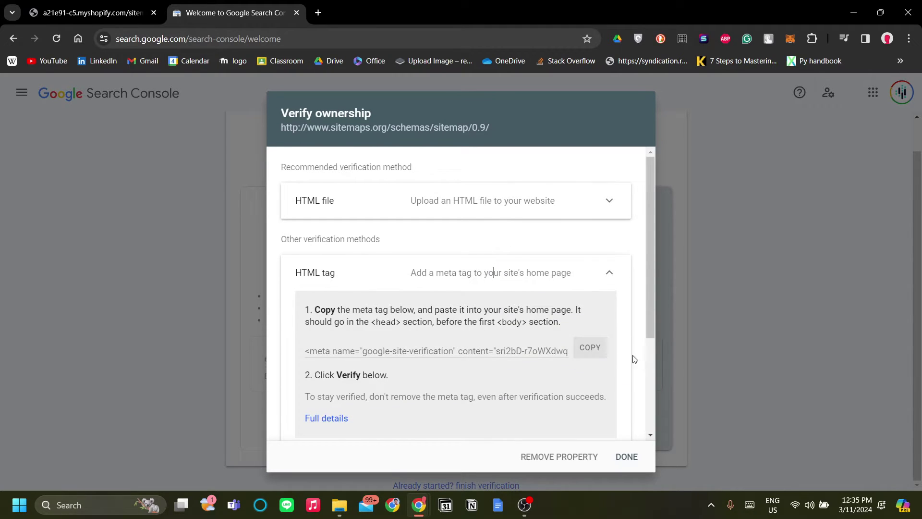
# - Copy the HTML tag verification meta tag to the clipboard
pyautogui.scroll(-3, 537, 337)
pyautogui.scroll(1, 537, 337)
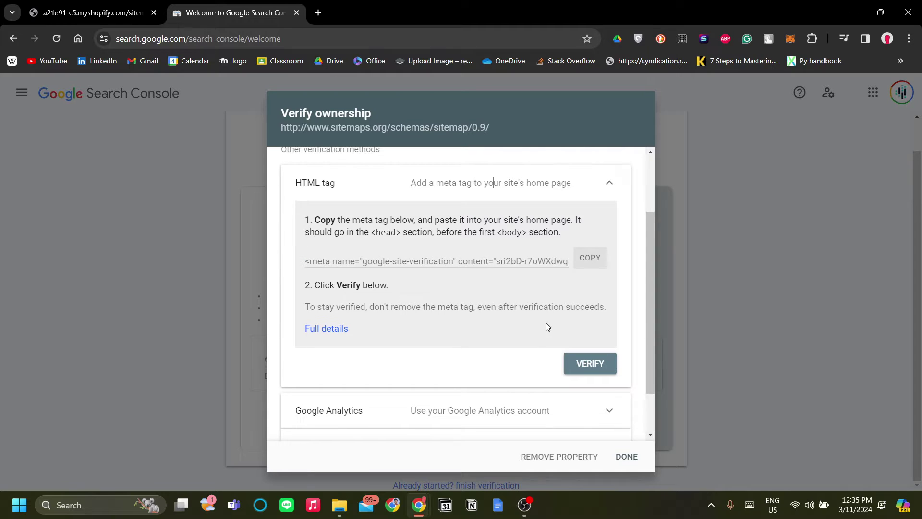
pyautogui.scroll(2, 438, 302)
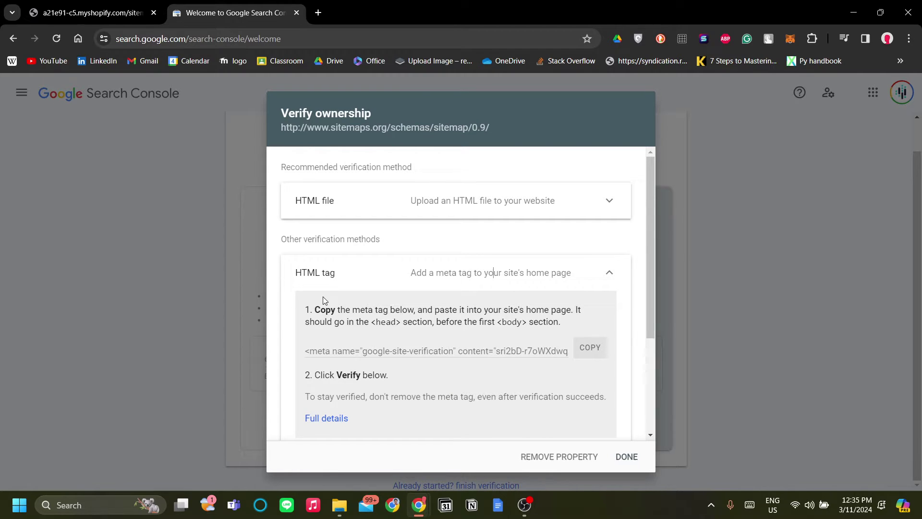
pyautogui.scroll(-3, 321, 303)
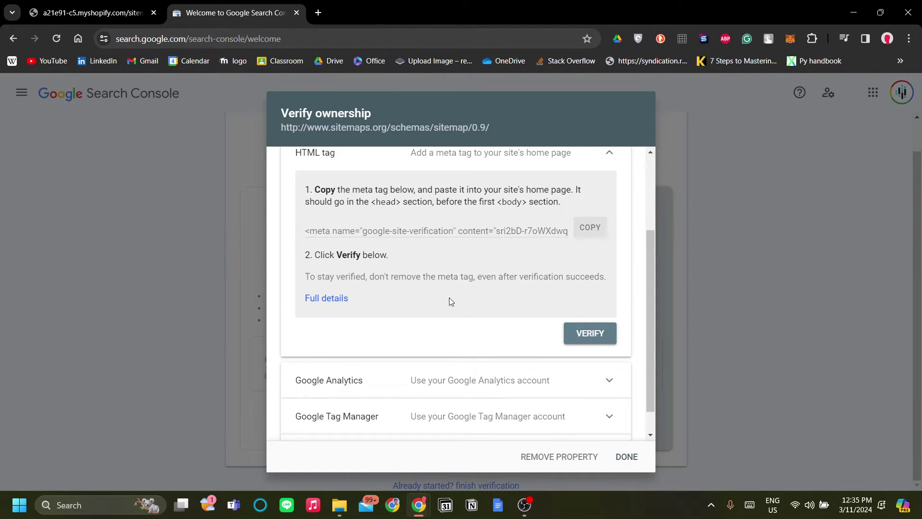
pyautogui.scroll(1, 451, 301)
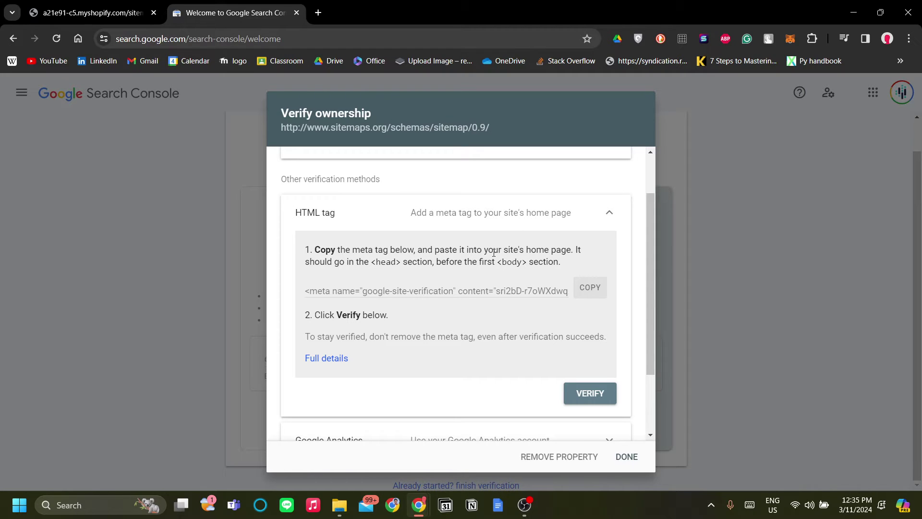
pyautogui.click(583, 288)
pyautogui.rightClick(582, 293)
pyautogui.click(533, 295)
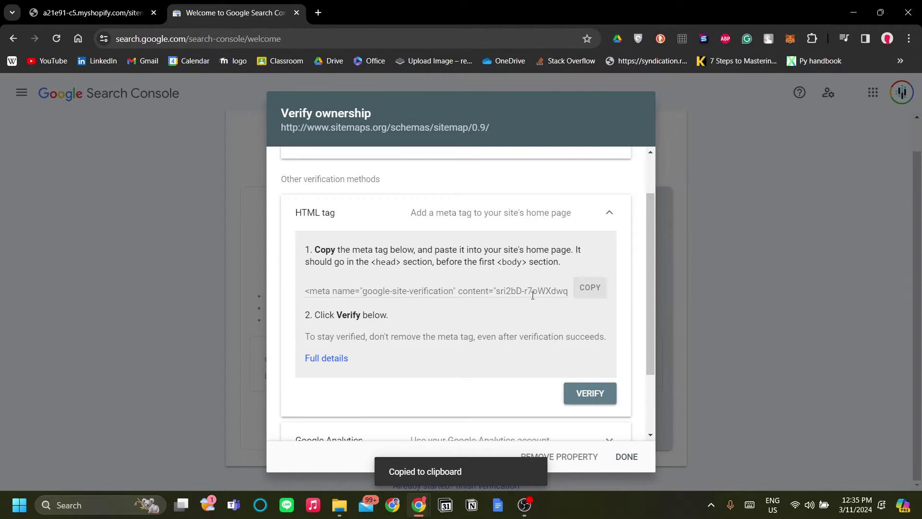
pyautogui.click(595, 293)
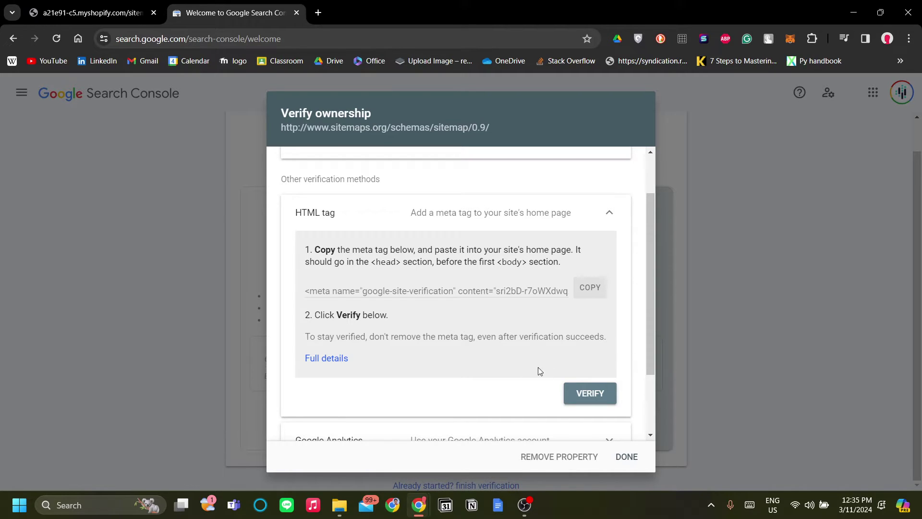
pyautogui.click(67, 3)
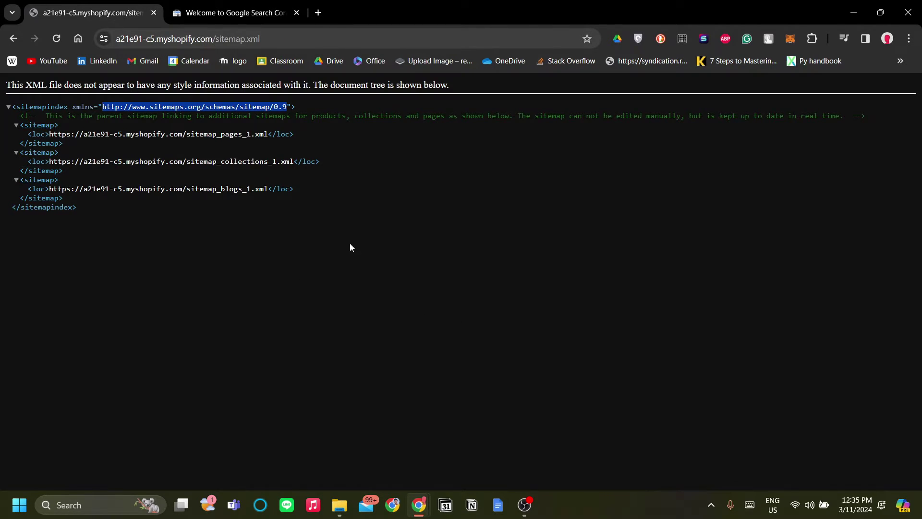
# - Load the Shopify admin at admin.shopify.com from the address bar
pyautogui.click(185, 39)
pyautogui.write('a')
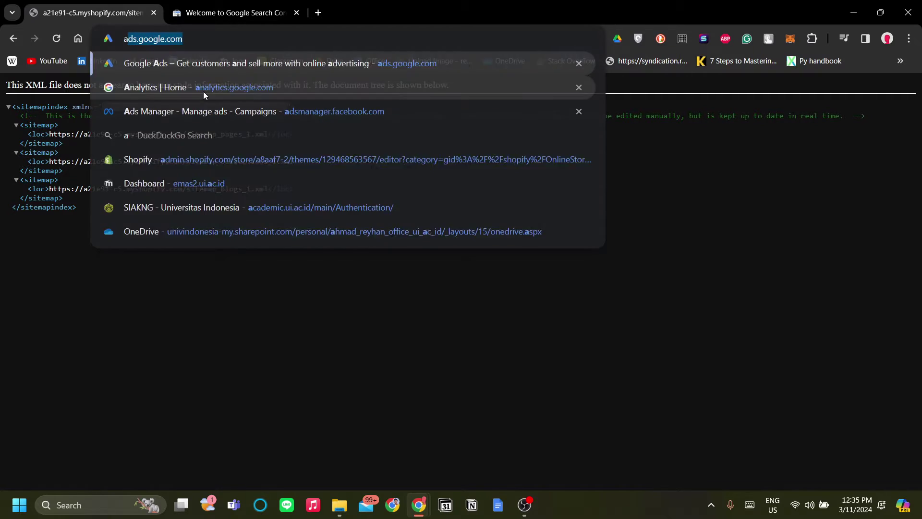
pyautogui.write('dmi')
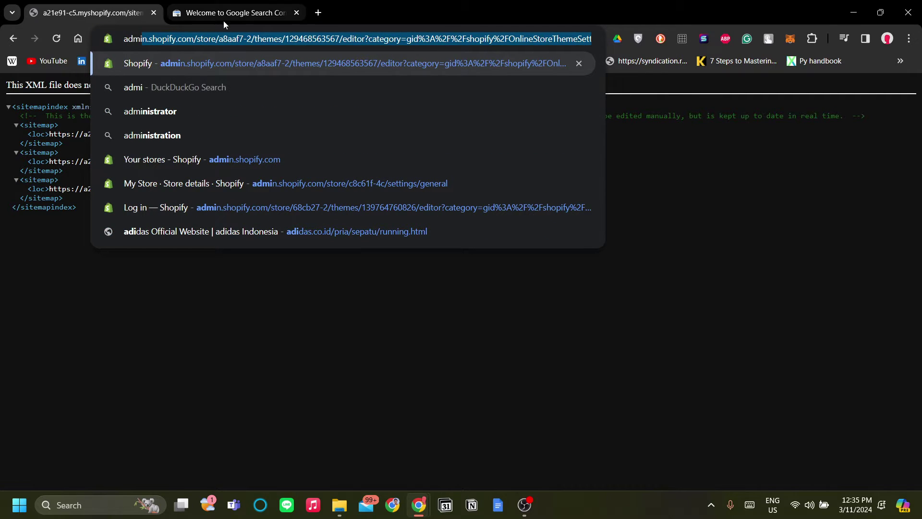
pyautogui.moveTo(206, 38); pyautogui.dragTo(849, 39)
pyautogui.press('BackSpace')
pyautogui.press('Return')
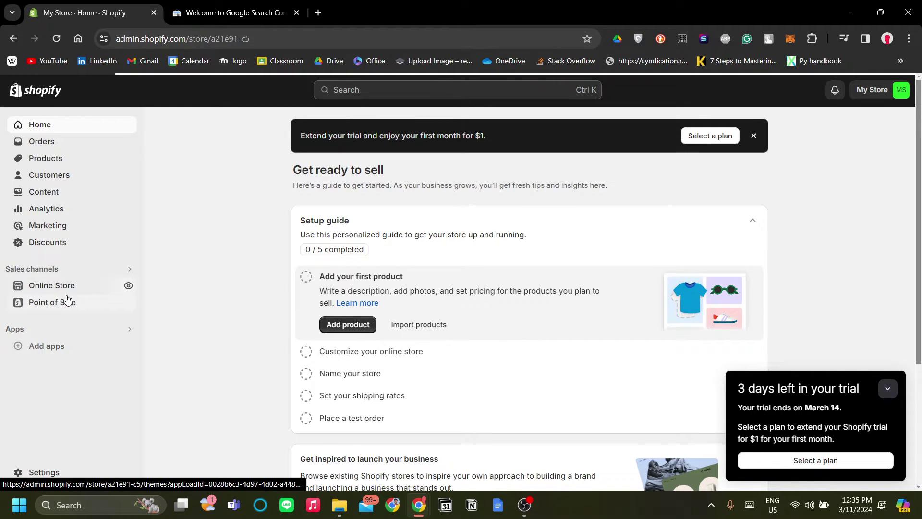
# - Open Online Store > Themes, dismiss the trial popup and show the Dawn theme's actions
pyautogui.click(112, 285)
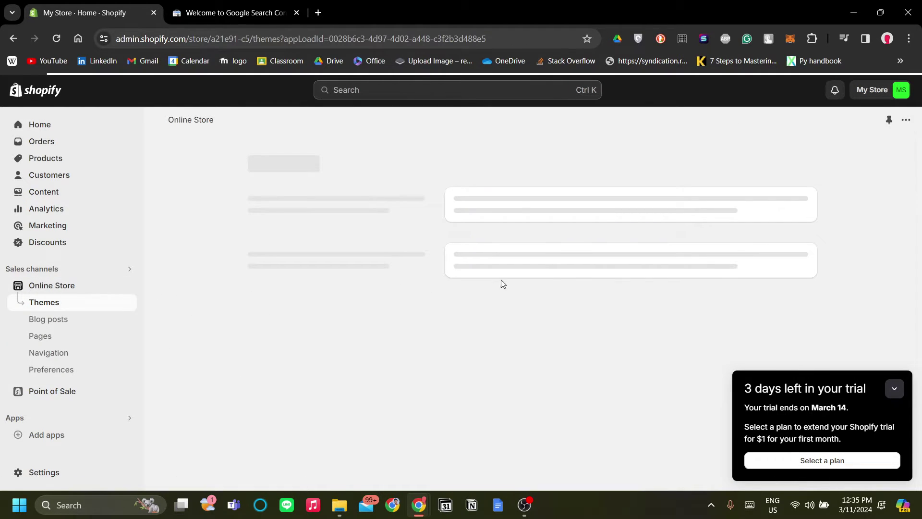
pyautogui.click(893, 389)
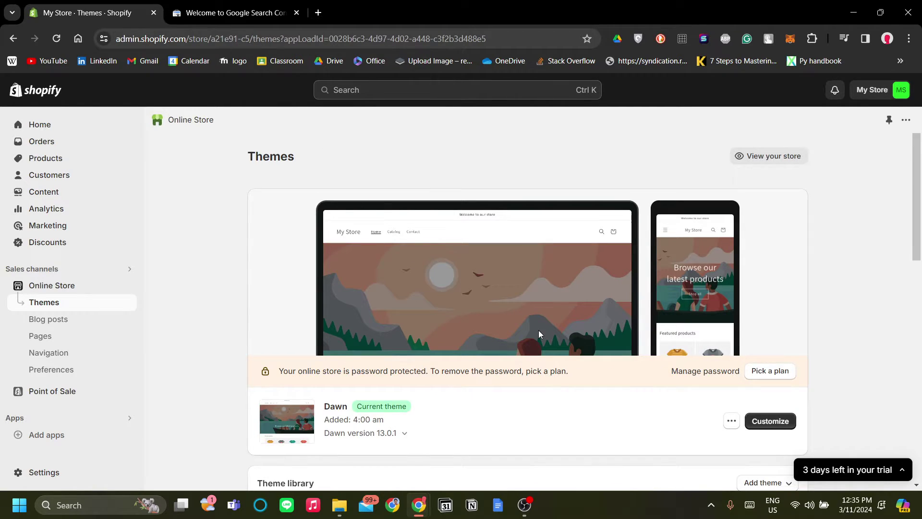
pyautogui.scroll(-4, 624, 346)
pyautogui.scroll(1, 690, 323)
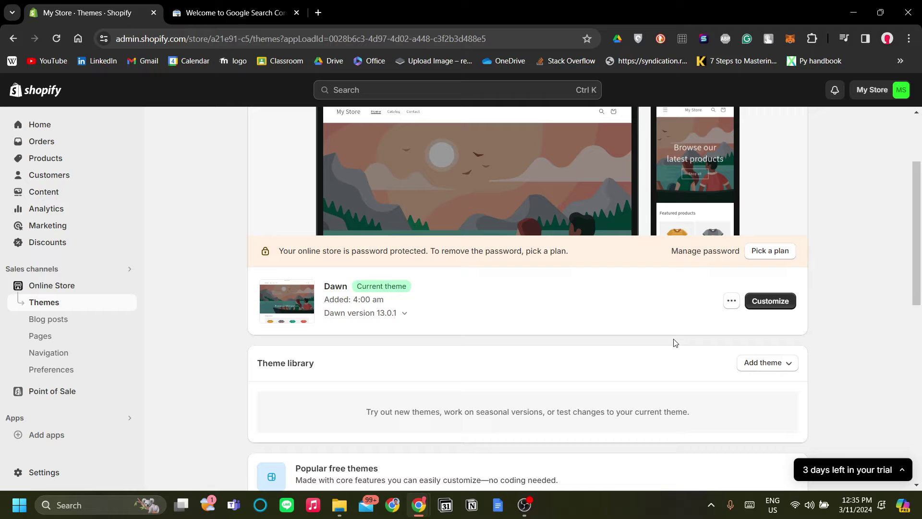
pyautogui.scroll(1, 689, 342)
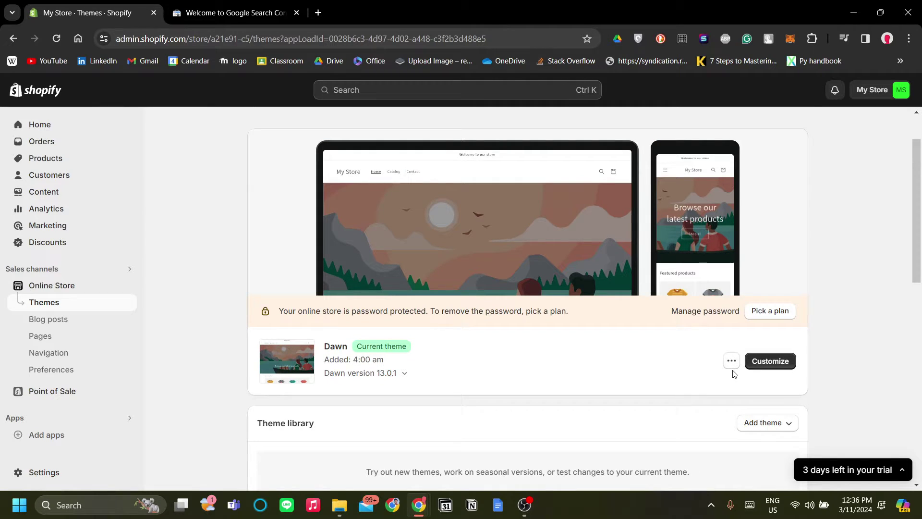
pyautogui.click(732, 361)
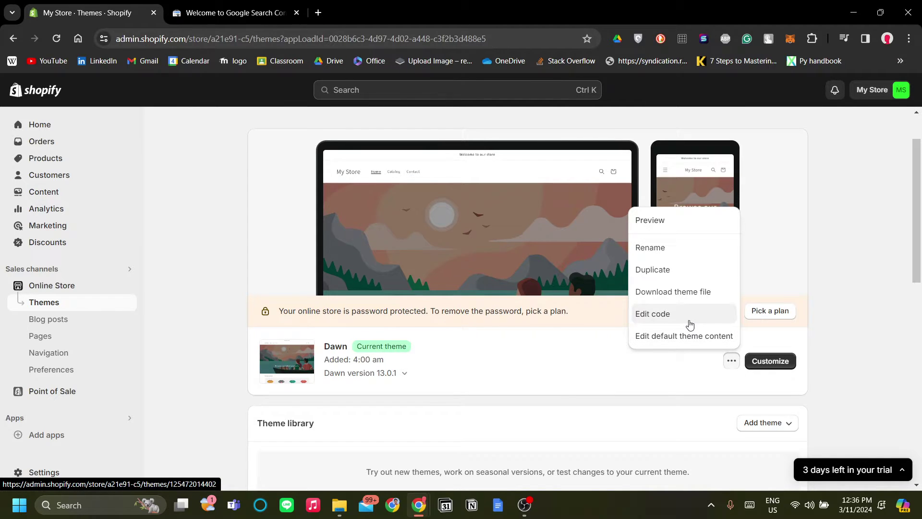
# - Paste the google-site-verification meta tag on a new line after <head> in Dawn's theme.liquid and save
pyautogui.click(691, 325)
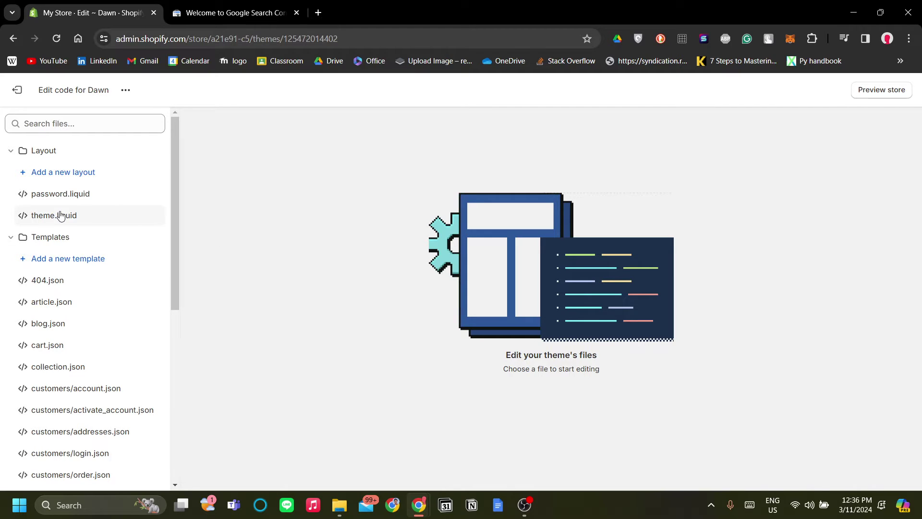
pyautogui.click(74, 222)
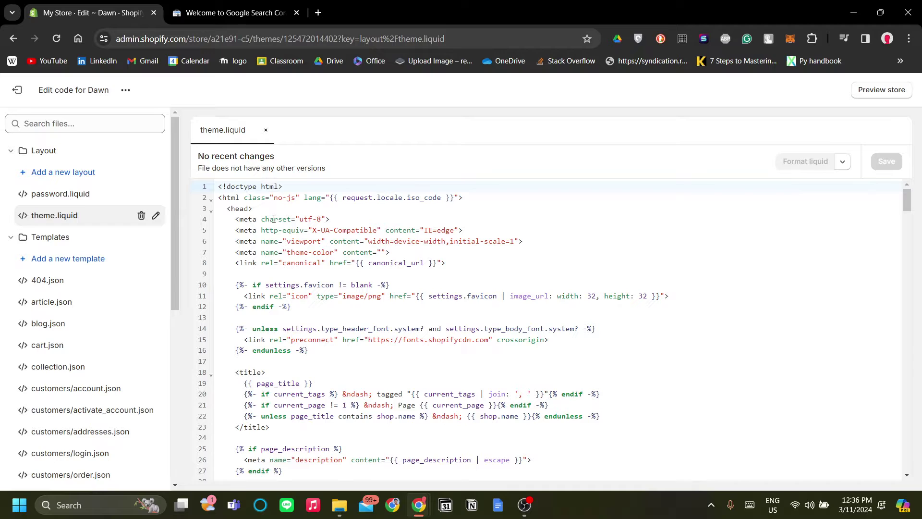
pyautogui.click(284, 207)
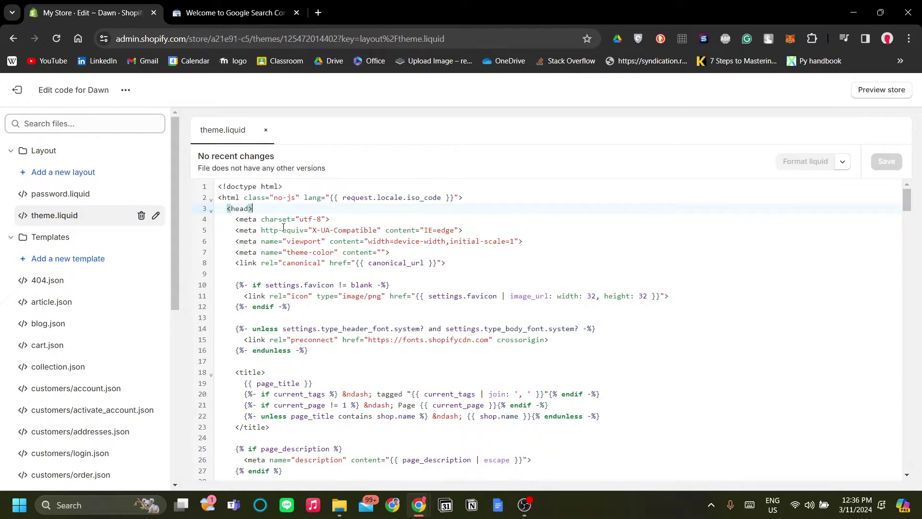
pyautogui.moveTo(283, 226)
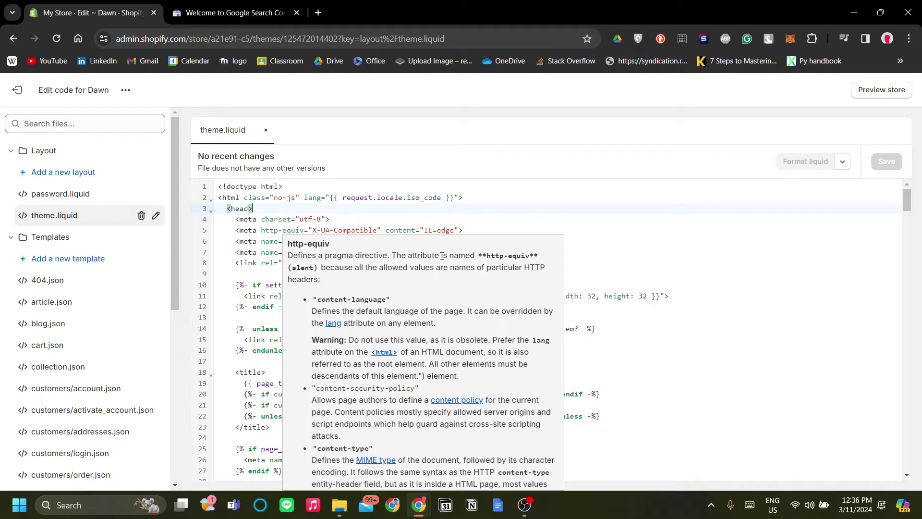
pyautogui.press('Return')
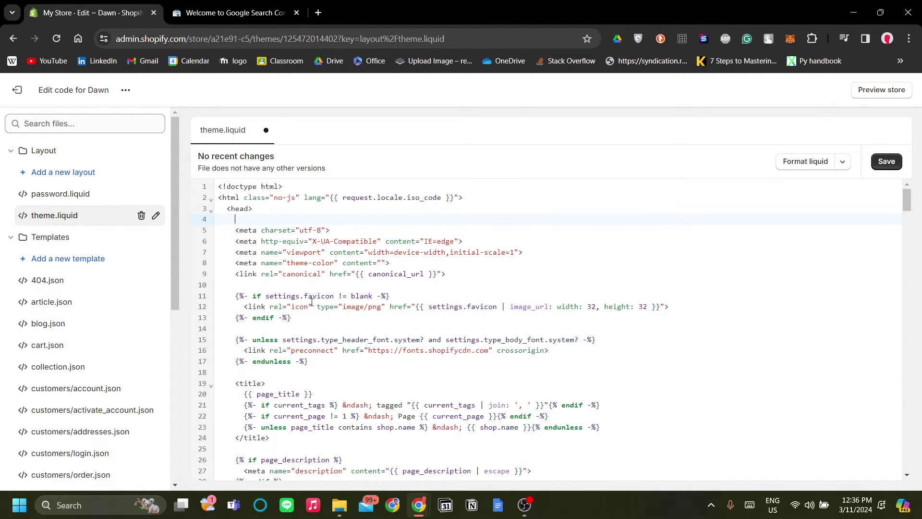
pyautogui.hotkey('ctrl', 'v')
pyautogui.click(557, 288)
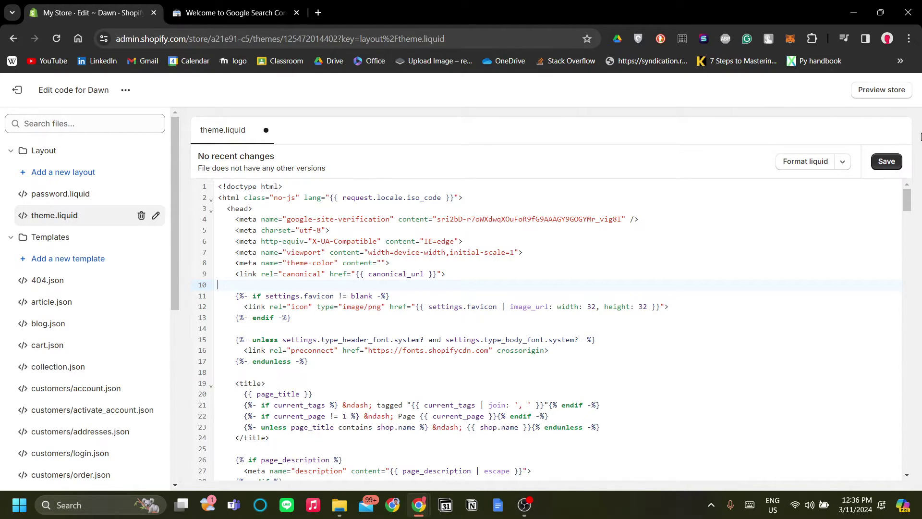
pyautogui.click(897, 166)
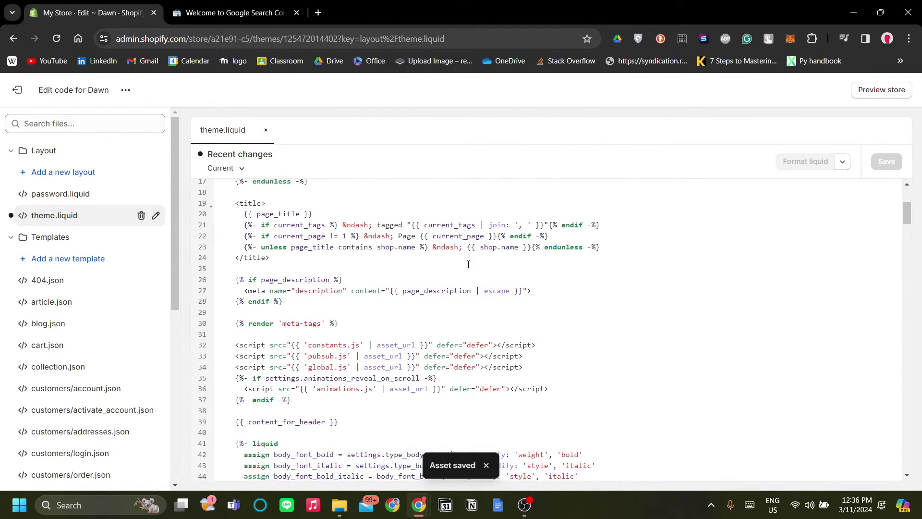
pyautogui.click(269, 15)
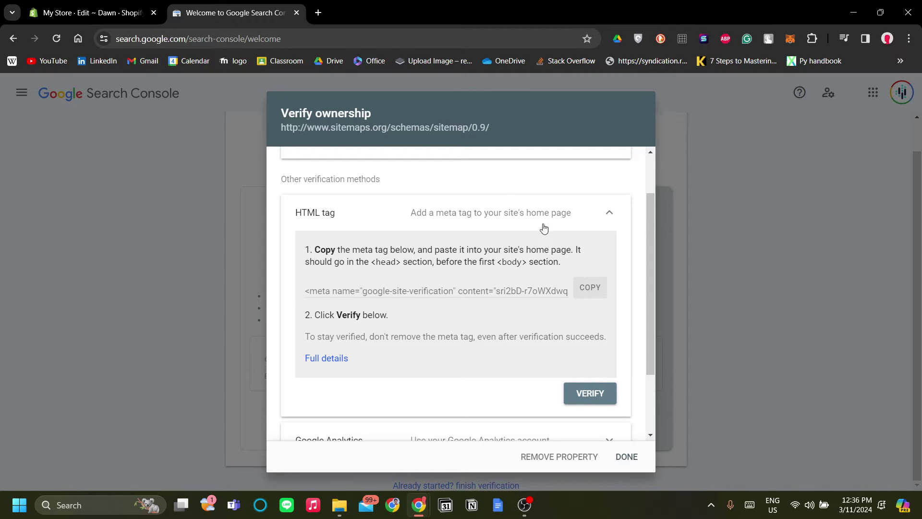
# - Run the ownership verification, dismiss the failure message and close the Verify ownership dialog
pyautogui.click(590, 393)
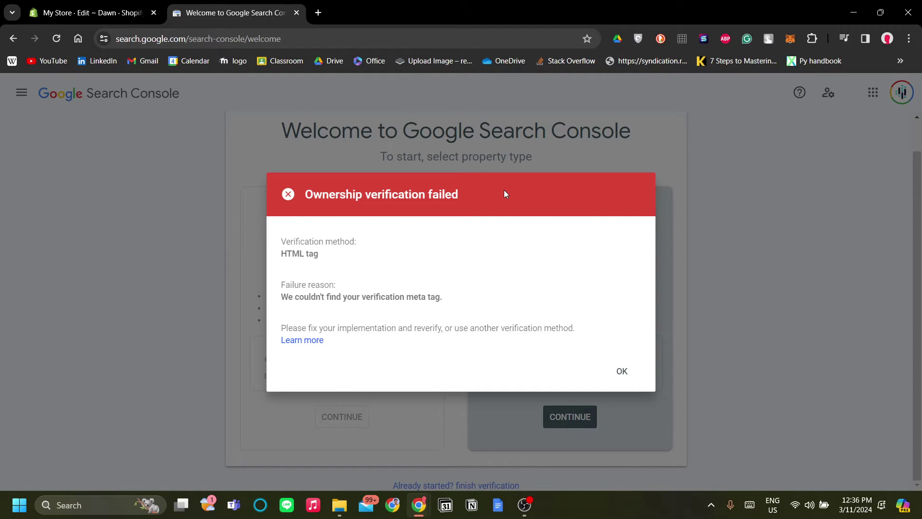
pyautogui.moveTo(304, 194); pyautogui.dragTo(340, 194)
pyautogui.click(401, 234)
pyautogui.click(621, 373)
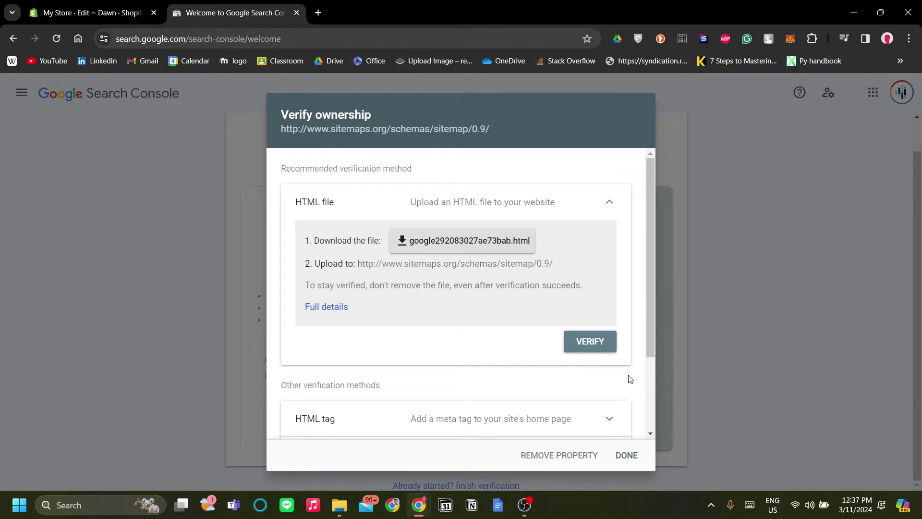
pyautogui.click(624, 455)
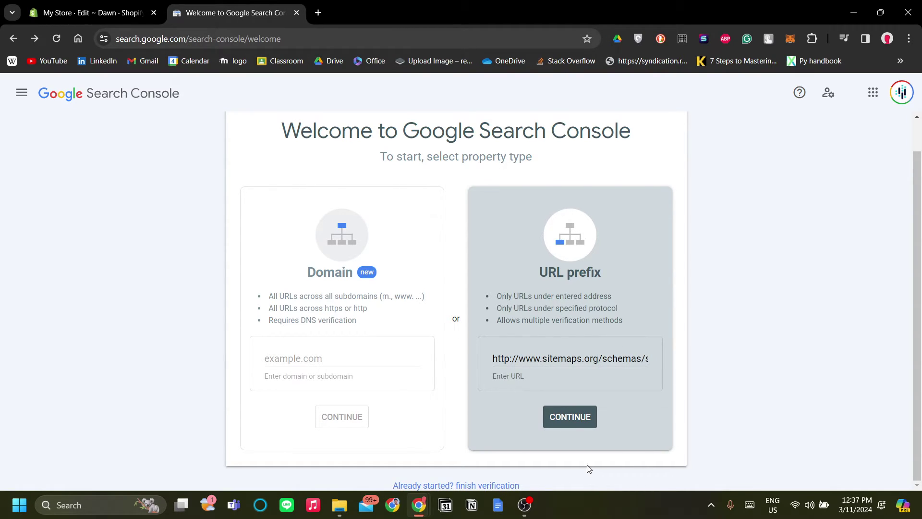
# - Resume the store's domain property verification, postpone it with VERIFY LATER, and pick URL prefix
pyautogui.click(513, 486)
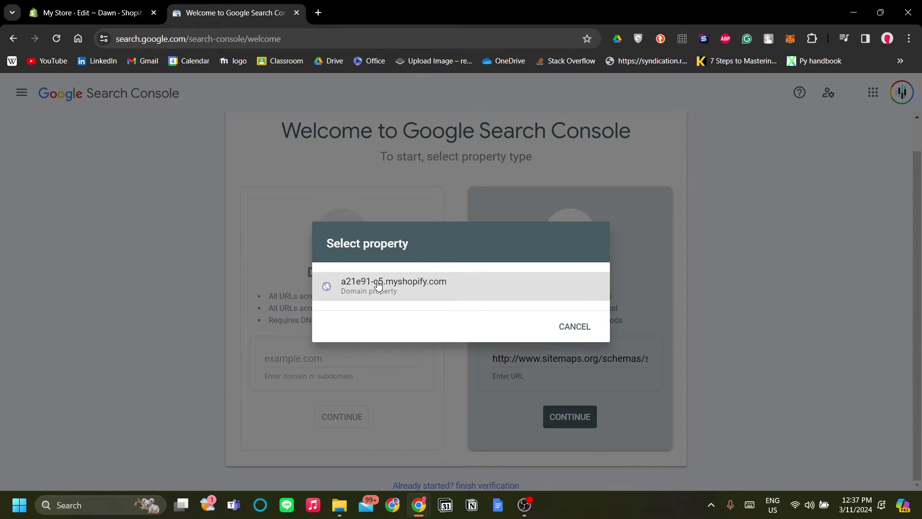
pyautogui.click(393, 285)
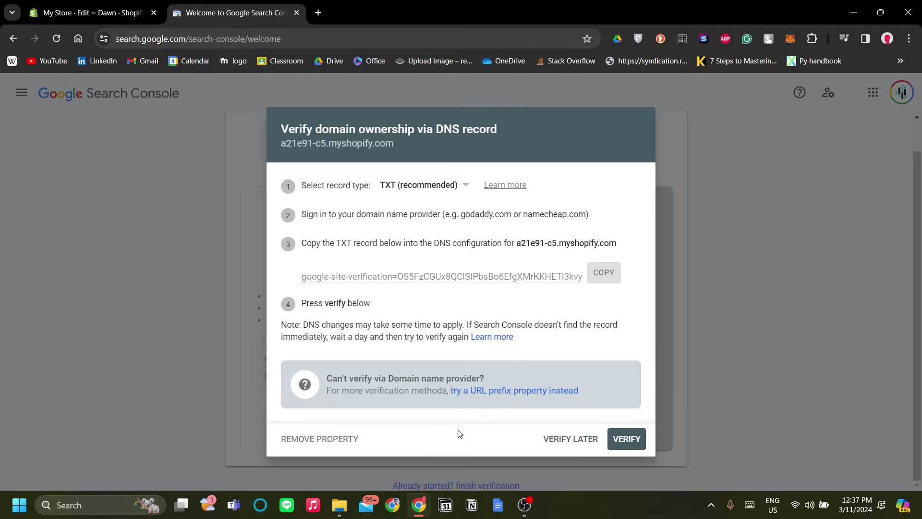
pyautogui.click(572, 439)
pyautogui.scroll(-1, 649, 316)
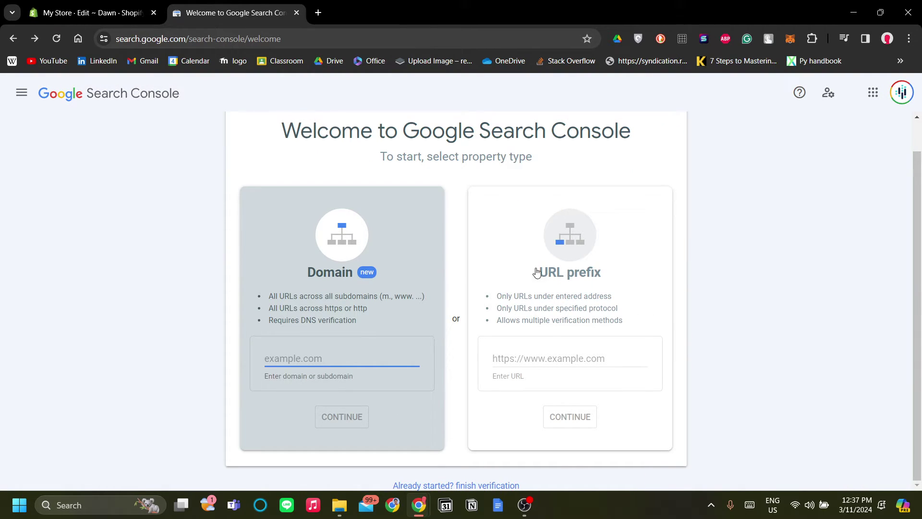
pyautogui.click(96, 12)
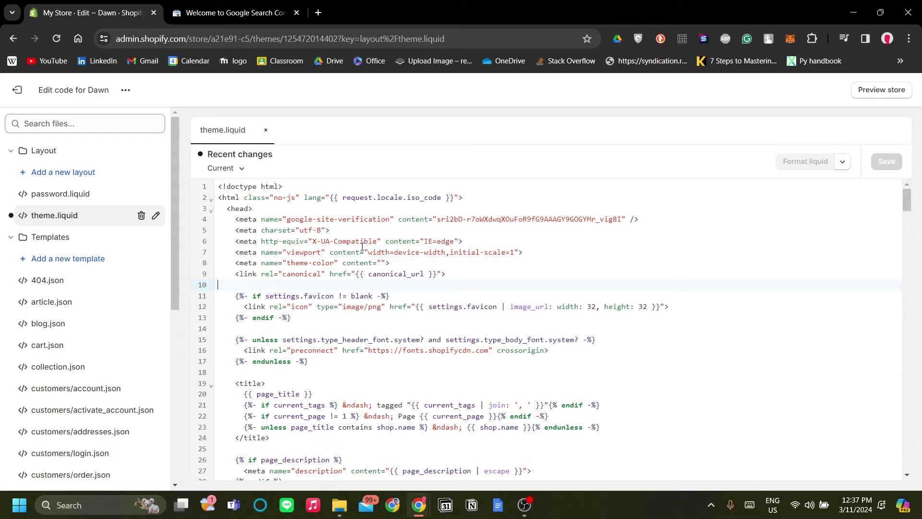
pyautogui.click(231, 13)
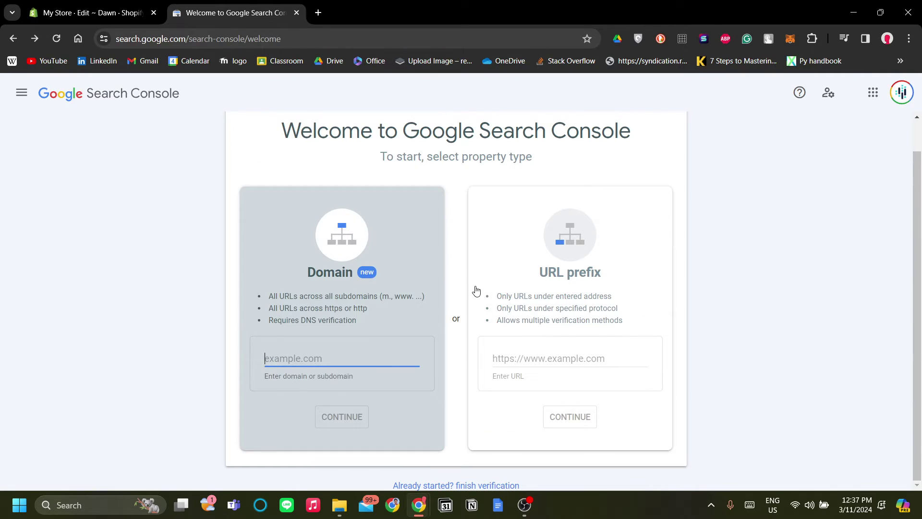
pyautogui.click(667, 326)
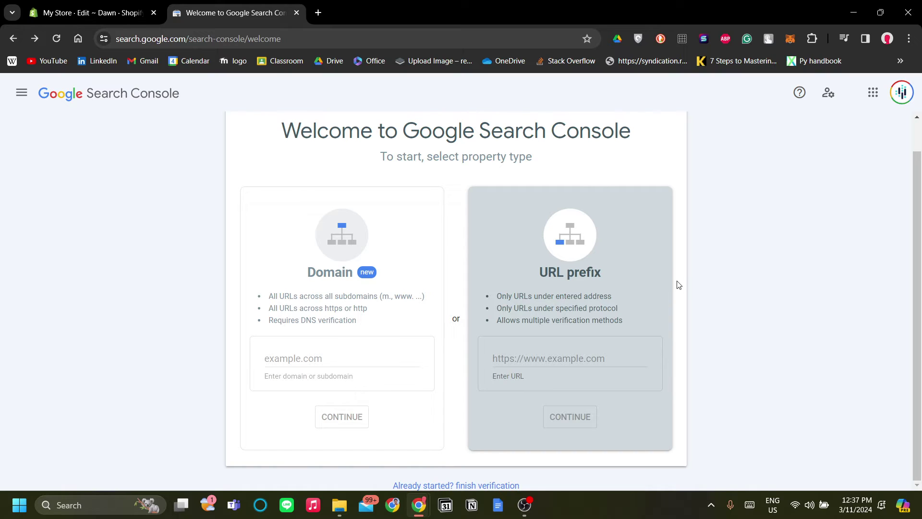
# - Reopen the unverified domain property from the property list and defer its DNS verification again
pyautogui.click(21, 92)
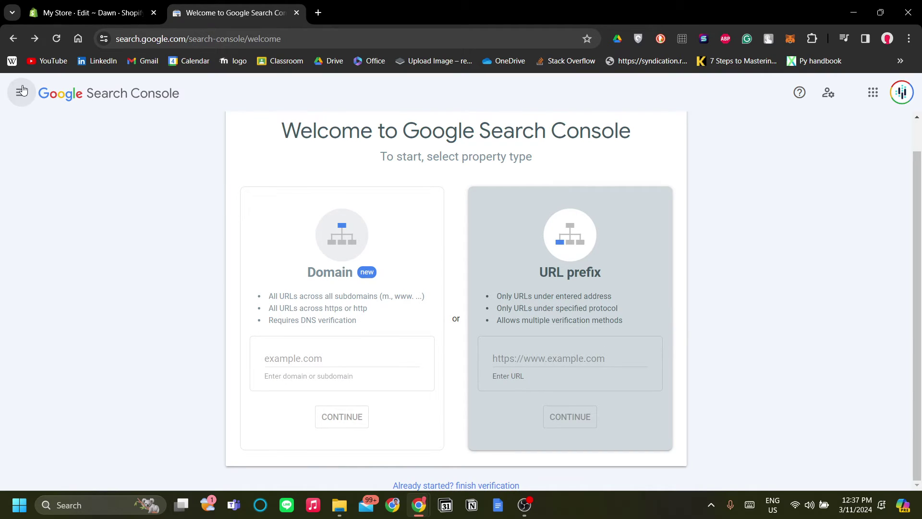
pyautogui.click(92, 140)
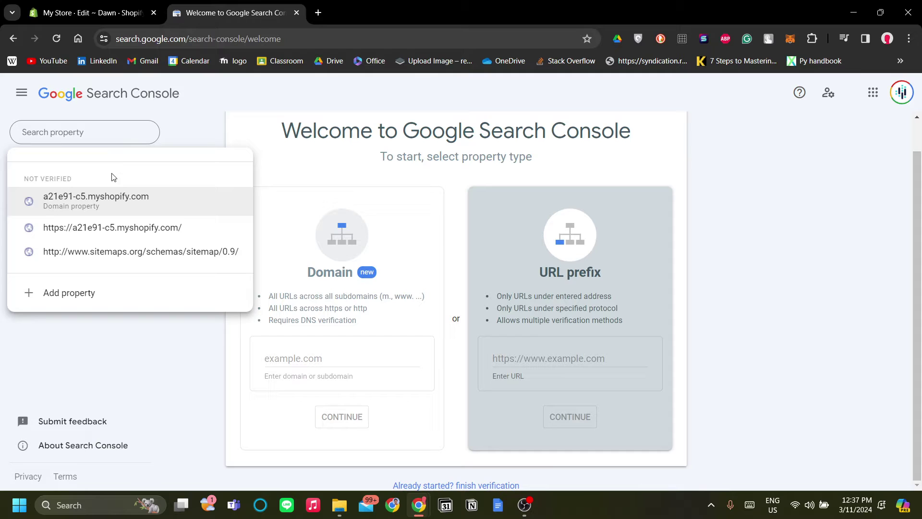
pyautogui.click(115, 194)
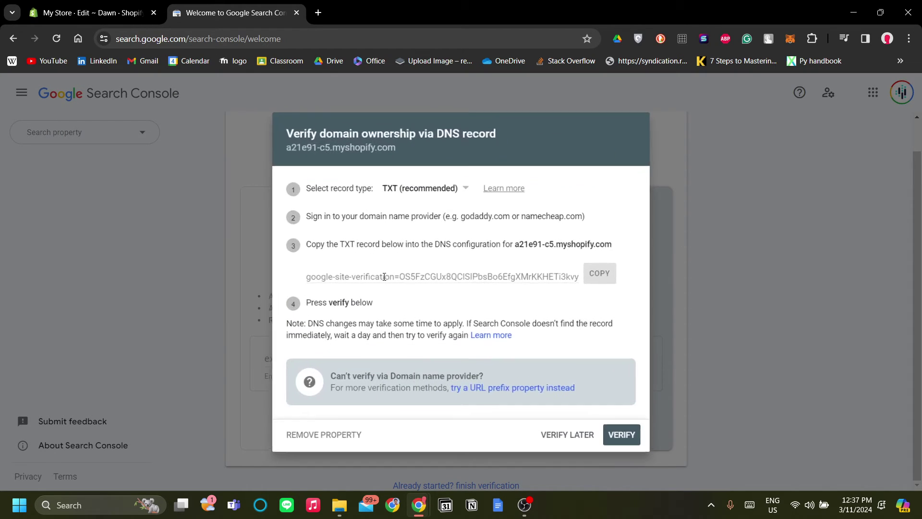
pyautogui.click(566, 439)
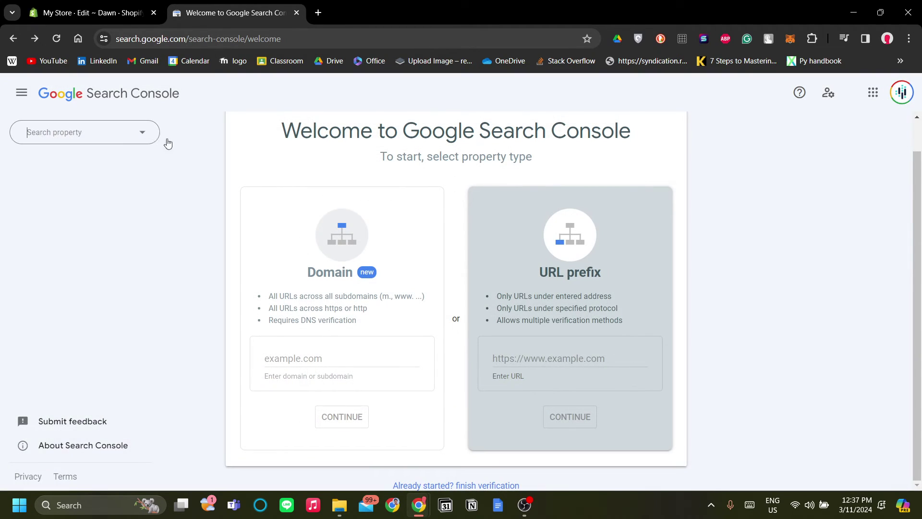
pyautogui.click(21, 92)
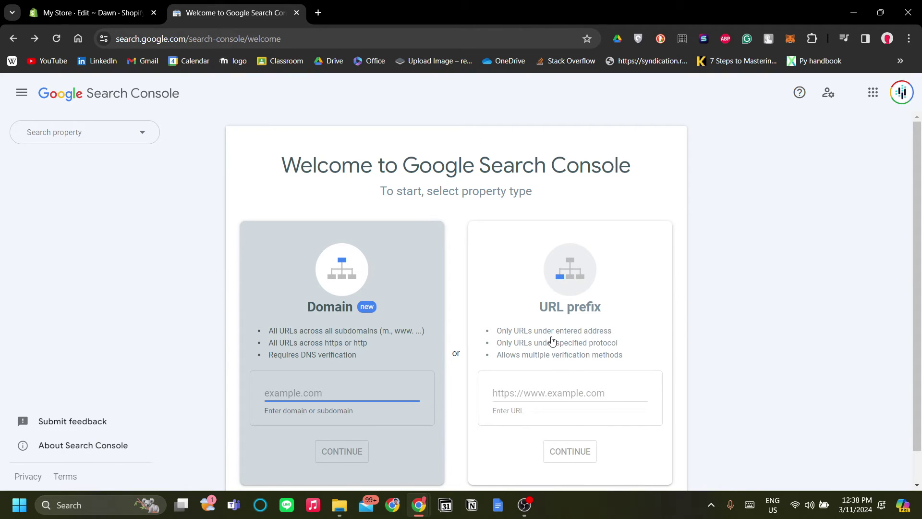
# - Select URL prefix on the welcome page and open a new blank browser tab
pyautogui.click(601, 373)
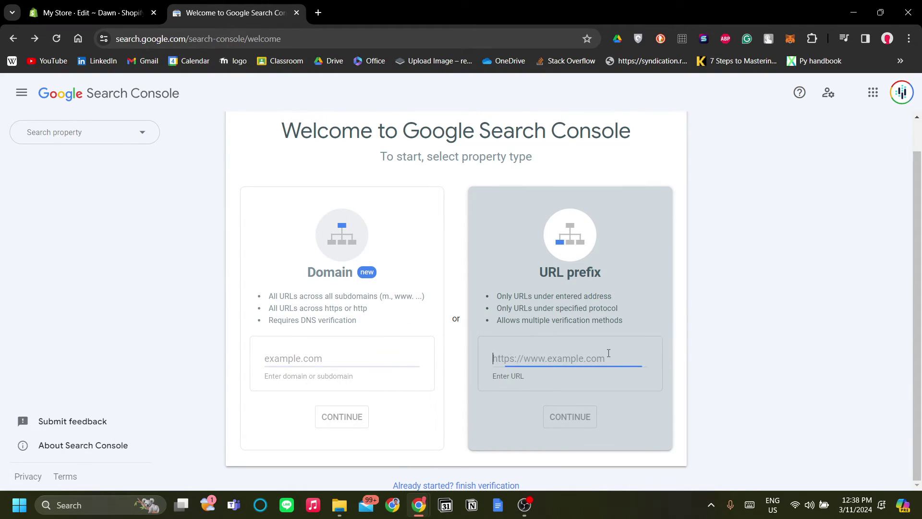
pyautogui.click(149, 8)
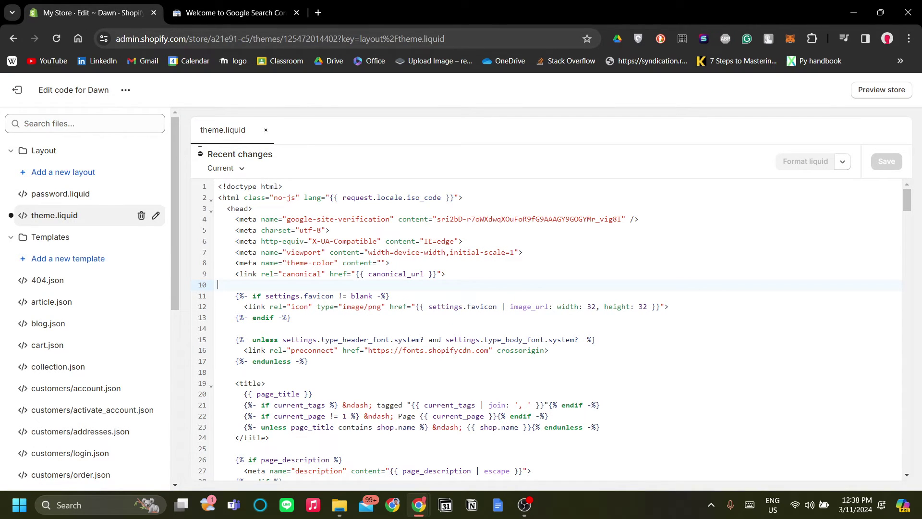
pyautogui.click(231, 13)
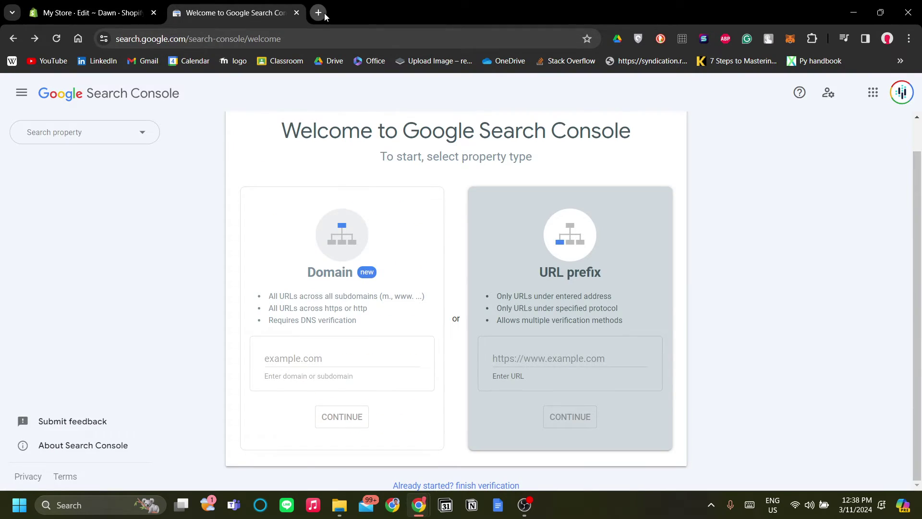
pyautogui.click(318, 13)
pyautogui.write('s')
pyautogui.press('BackSpace')
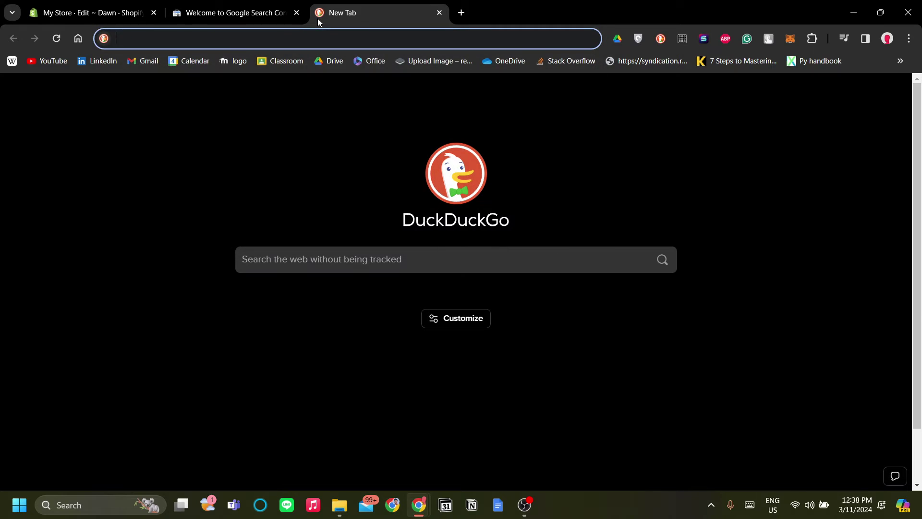
# - Copy the store's myshopify.com address from Shopify Settings and paste it into the new tab
pyautogui.click(91, 12)
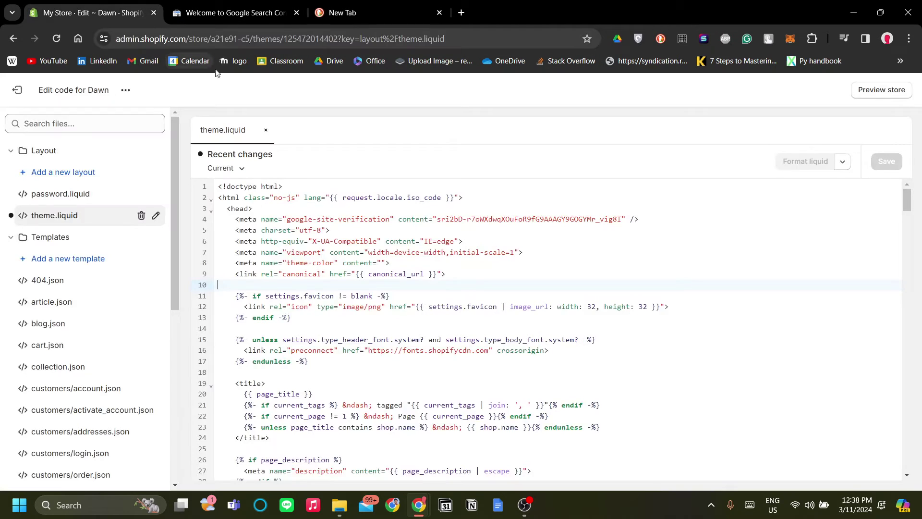
pyautogui.click(279, 39)
pyautogui.click(257, 41)
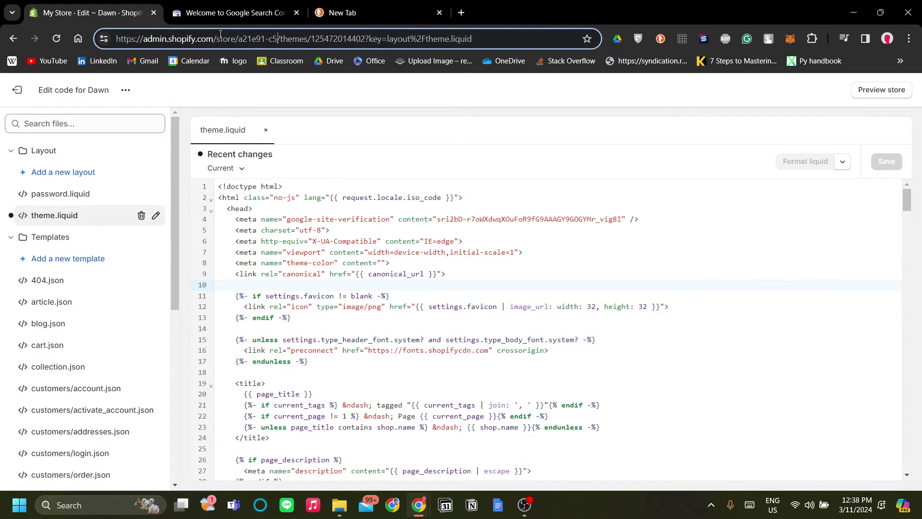
pyautogui.click(18, 90)
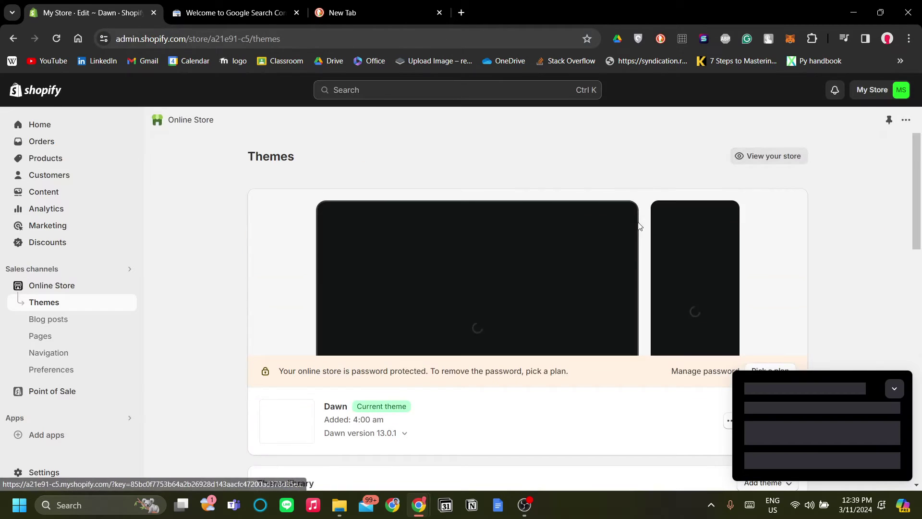
pyautogui.click(68, 470)
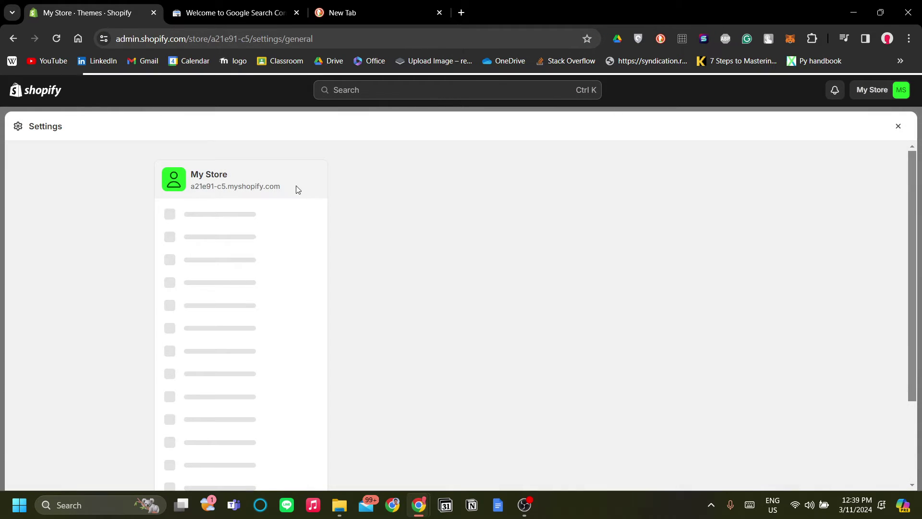
pyautogui.tripleClick(276, 186)
pyautogui.hotkey('ctrl', 'c')
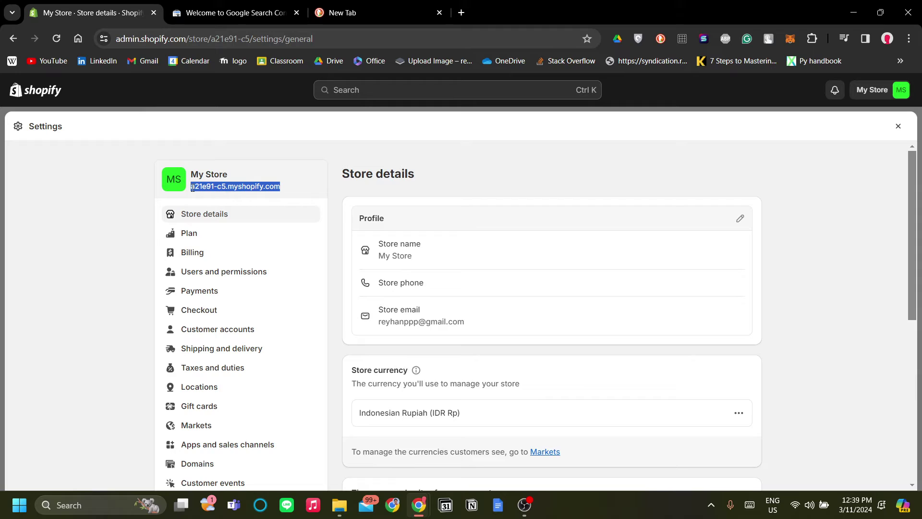
pyautogui.click(393, 5)
pyautogui.hotkey('ctrl', 'v')
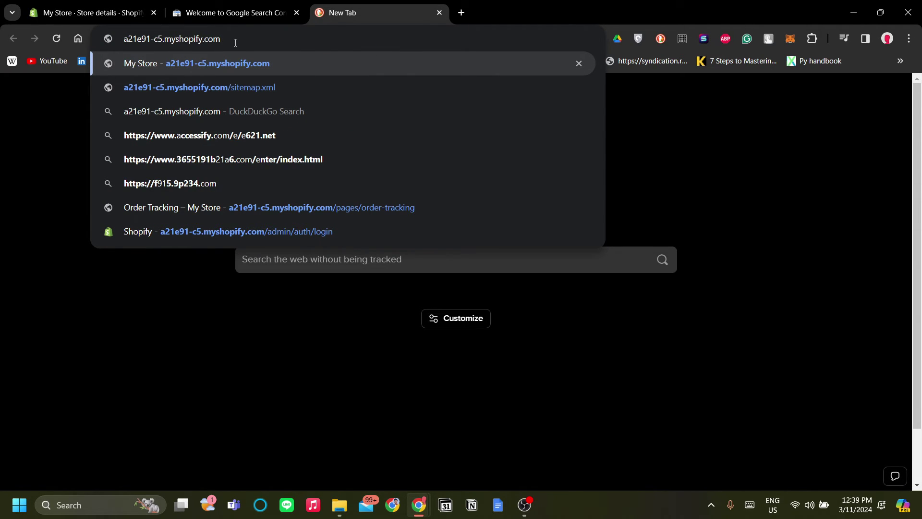
# - Load the store's /sitemap.xml and copy the sitemap_pages_1.xml address
pyautogui.write('/sitema')
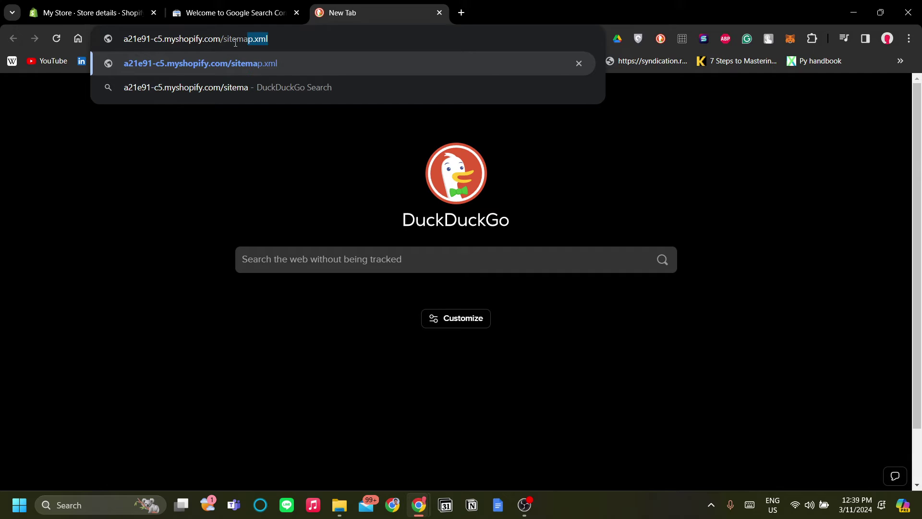
pyautogui.press('Return')
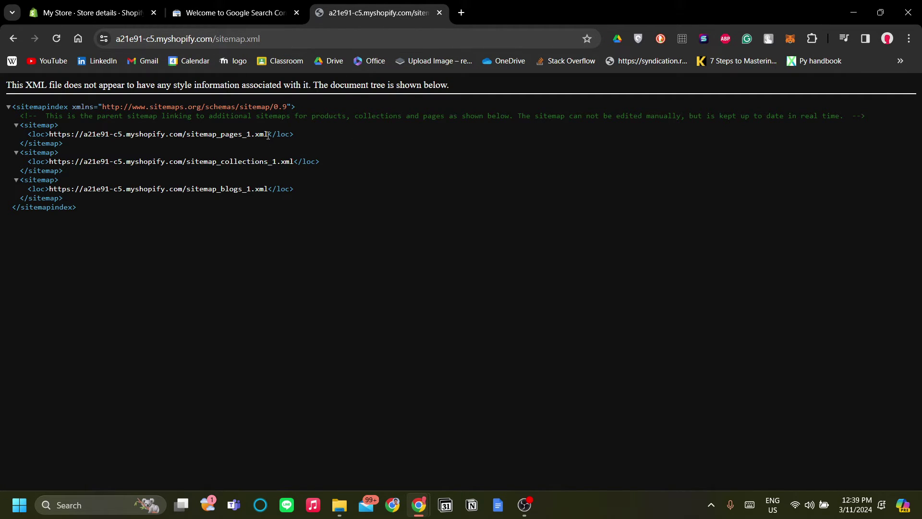
pyautogui.moveTo(268, 135); pyautogui.dragTo(47, 136)
pyautogui.hotkey('ctrl', 'c')
pyautogui.moveTo(50, 134); pyautogui.dragTo(261, 133)
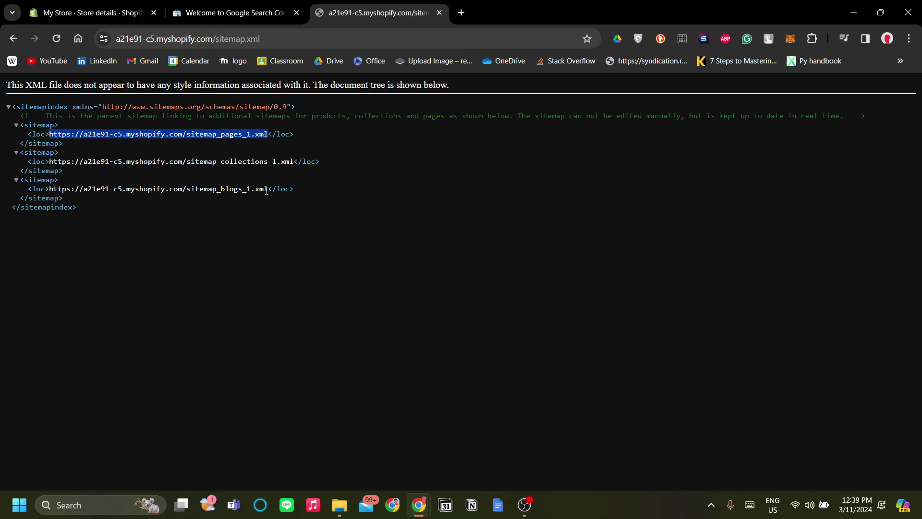
pyautogui.hotkey('ctrl', 'shift', 'Tab')
# - Add a URL prefix property for the pasted sitemap_pages_1.xml address
pyautogui.click(598, 357)
pyautogui.hotkey('ctrl', 'v')
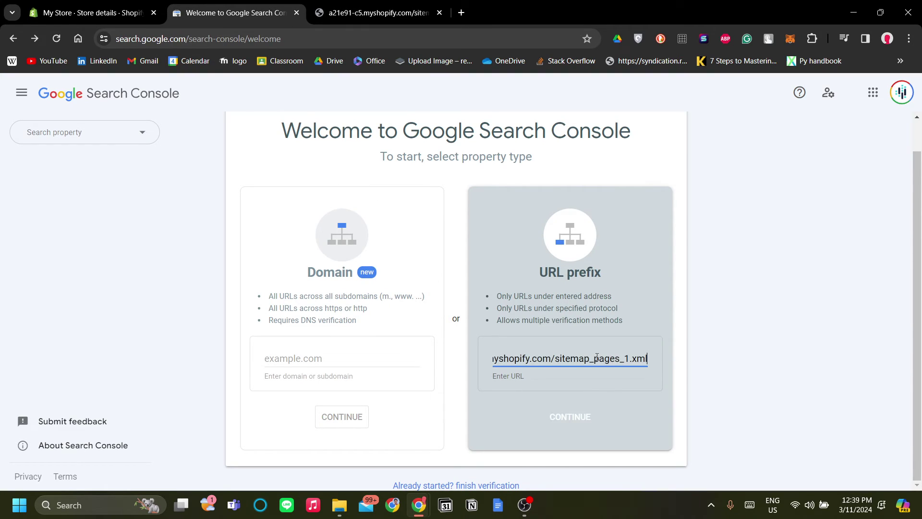
pyautogui.hotkey('ctrl', 'Tab')
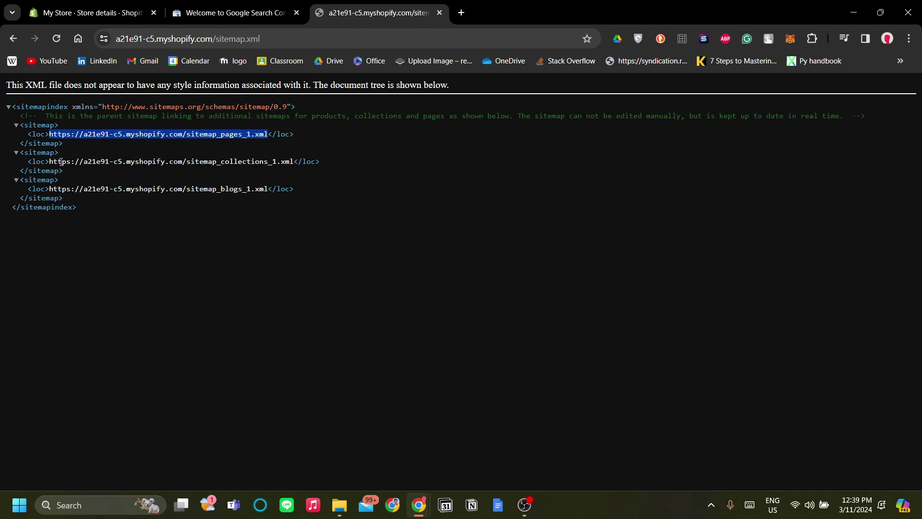
pyautogui.moveTo(61, 162); pyautogui.dragTo(268, 162)
pyautogui.click(276, 233)
pyautogui.click(231, 12)
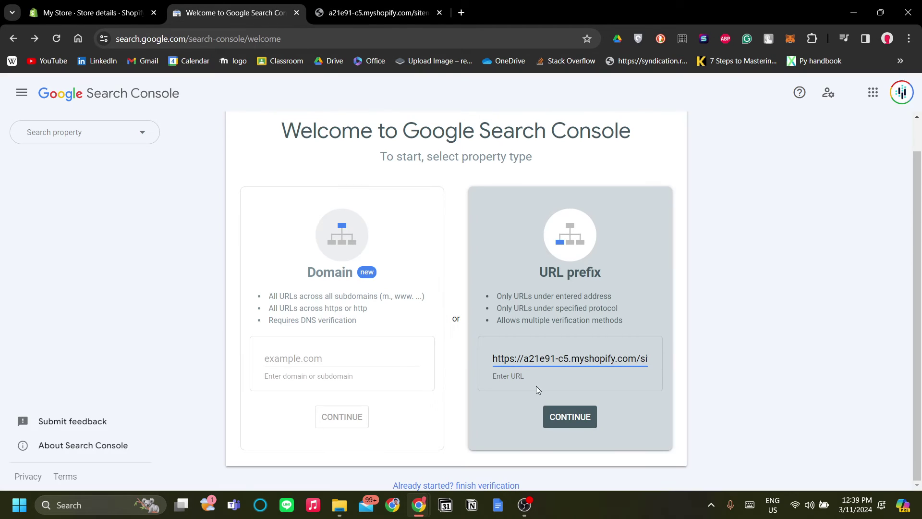
pyautogui.click(581, 422)
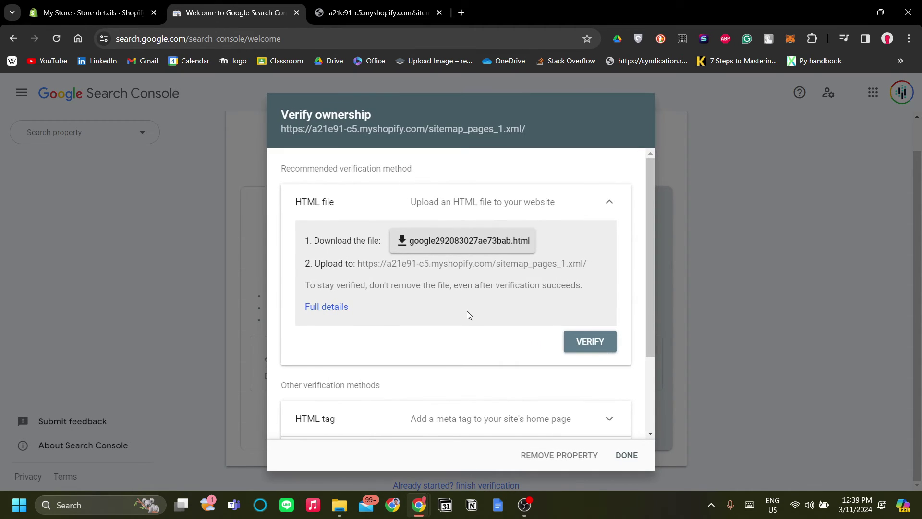
# - Copy the HTML tag verification meta tag from Other verification methods
pyautogui.scroll(-3, 468, 315)
pyautogui.click(485, 312)
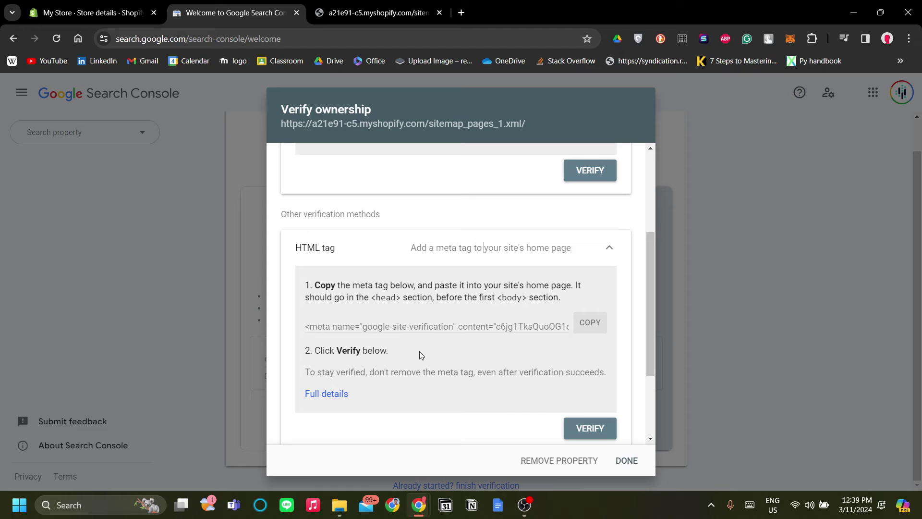
pyautogui.moveTo(341, 330); pyautogui.dragTo(614, 333)
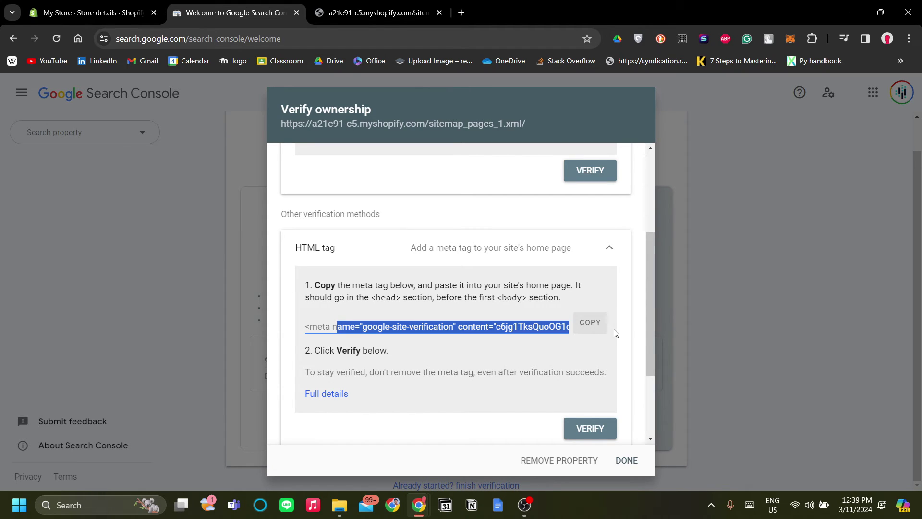
pyautogui.click(456, 326)
pyautogui.hotkey('ctrl', 'a')
pyautogui.click(343, 322)
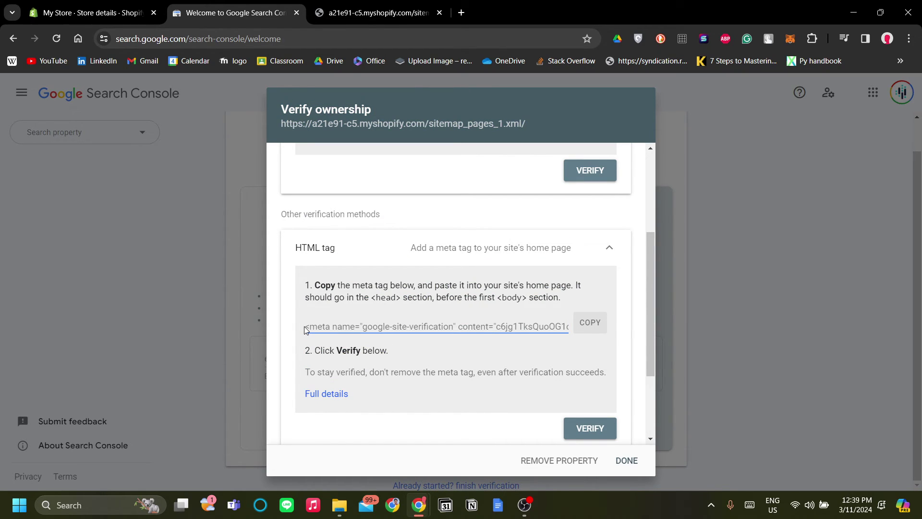
pyautogui.moveTo(304, 327); pyautogui.dragTo(715, 336)
pyautogui.click(497, 344)
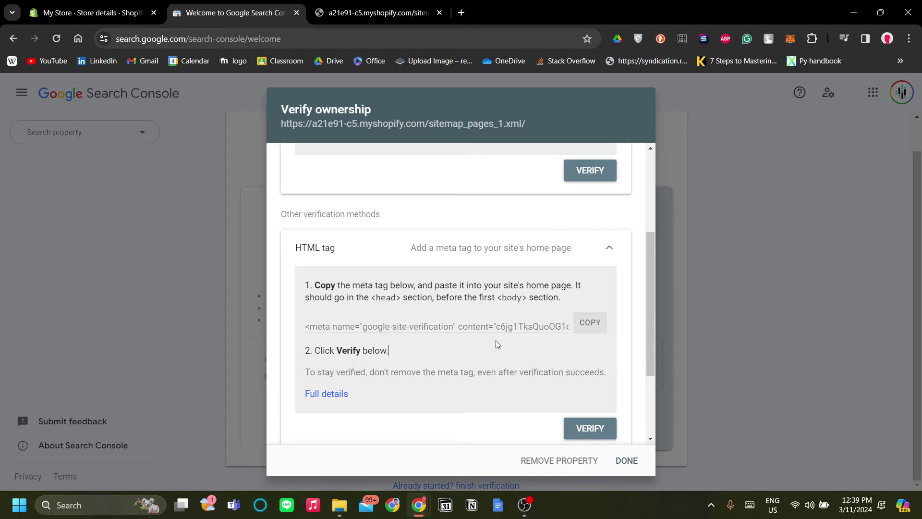
pyautogui.click(595, 331)
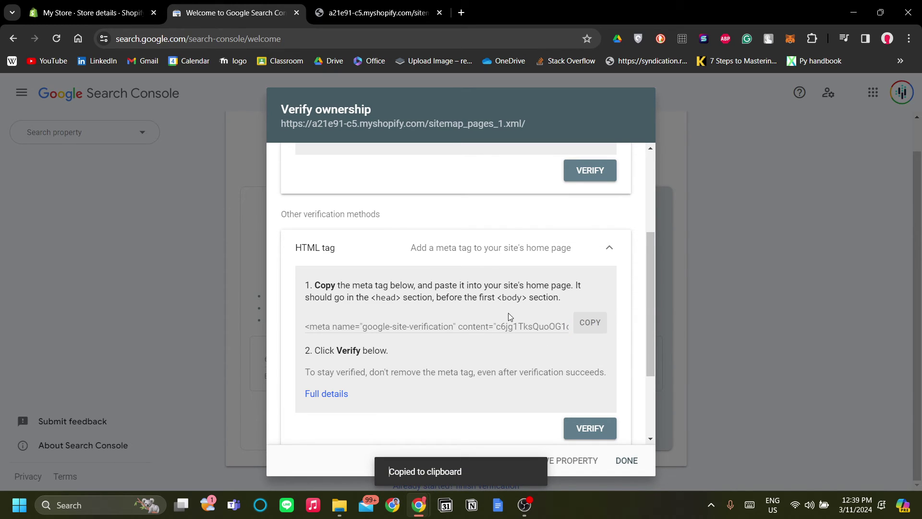
pyautogui.moveTo(419, 505)
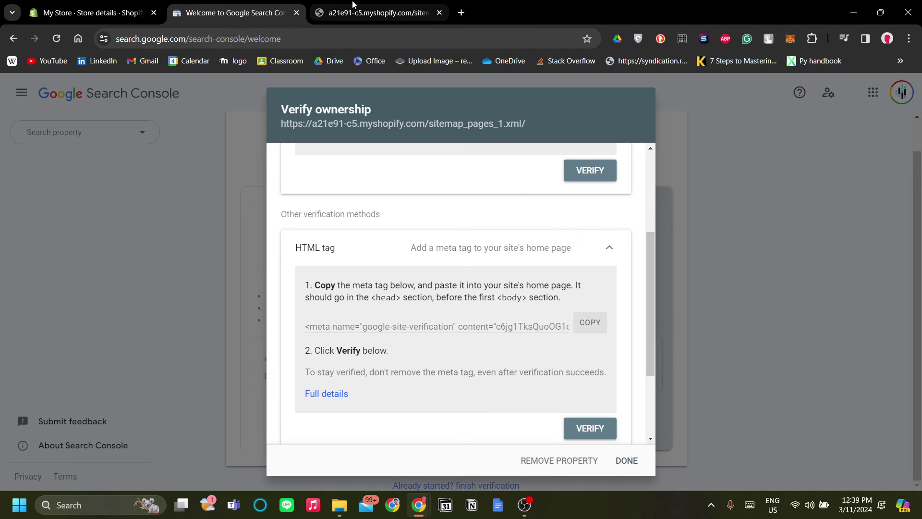
# - Go to the Shopify online store themes and open the Dawn theme's code editor
pyautogui.click(120, 12)
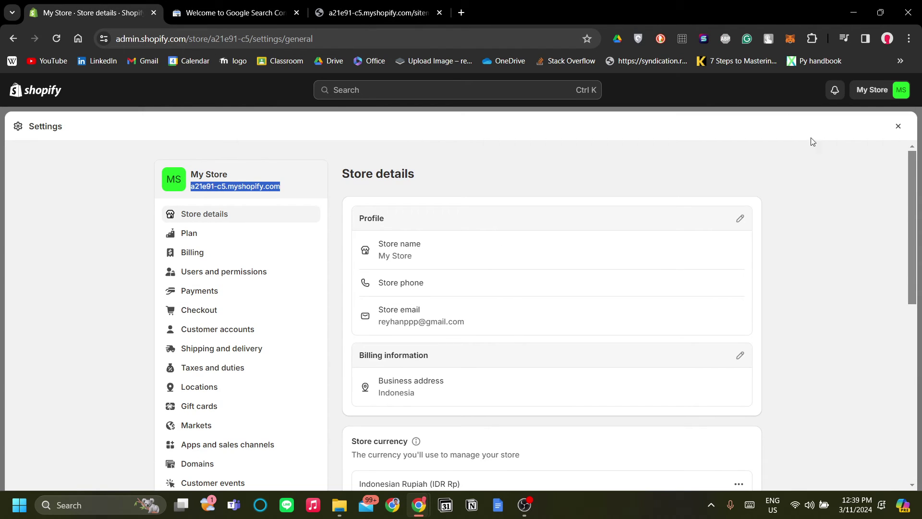
pyautogui.click(899, 125)
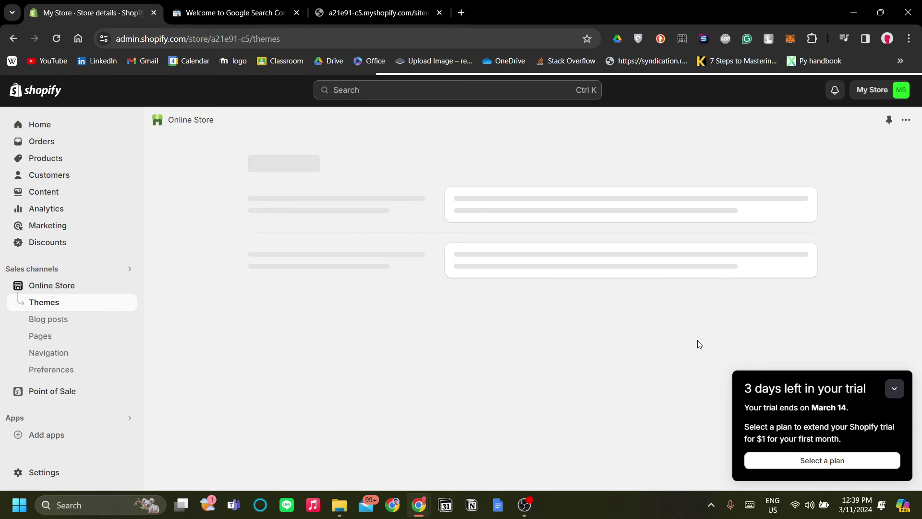
pyautogui.scroll(-3, 917, 253)
pyautogui.click(732, 301)
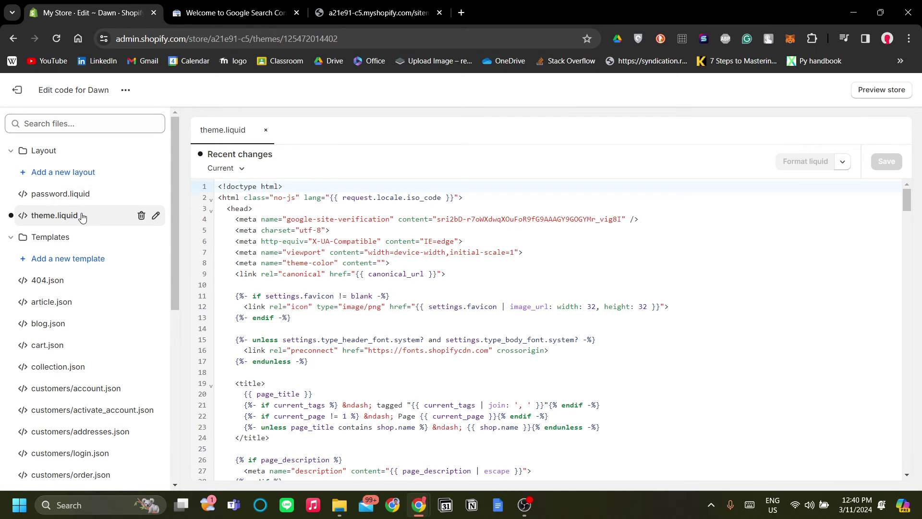
# - Paste the verification meta tag on line 4 of theme.liquid after <head> and save
pyautogui.click(299, 208)
pyautogui.press('Return')
pyautogui.hotkey('ctrl', 'v')
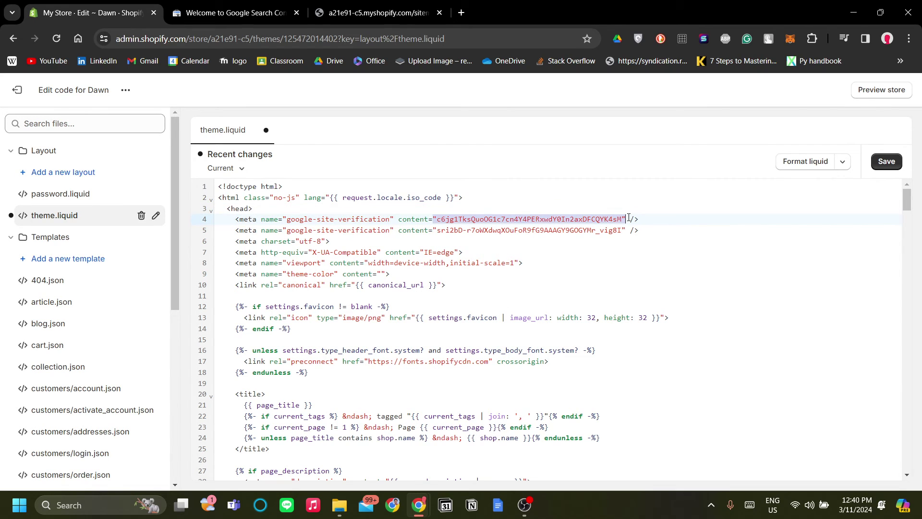
pyautogui.click(596, 281)
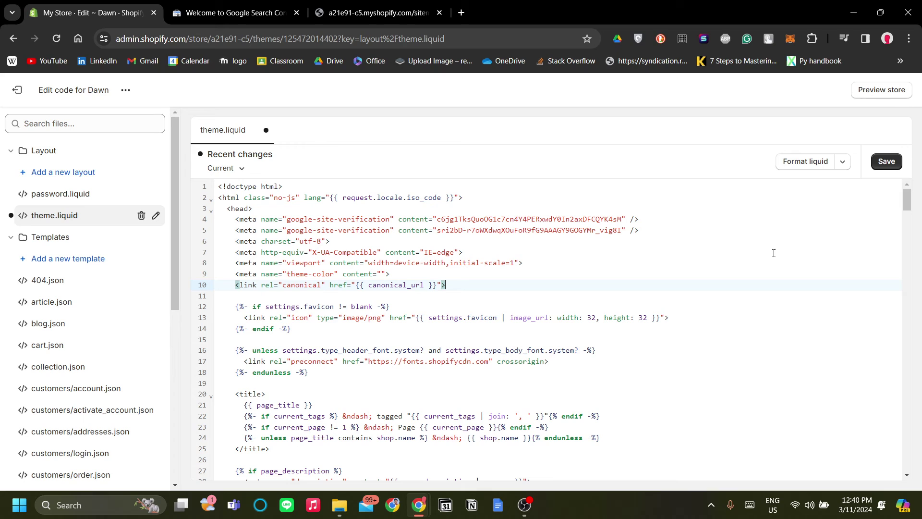
pyautogui.hotkey('ctrl', 's')
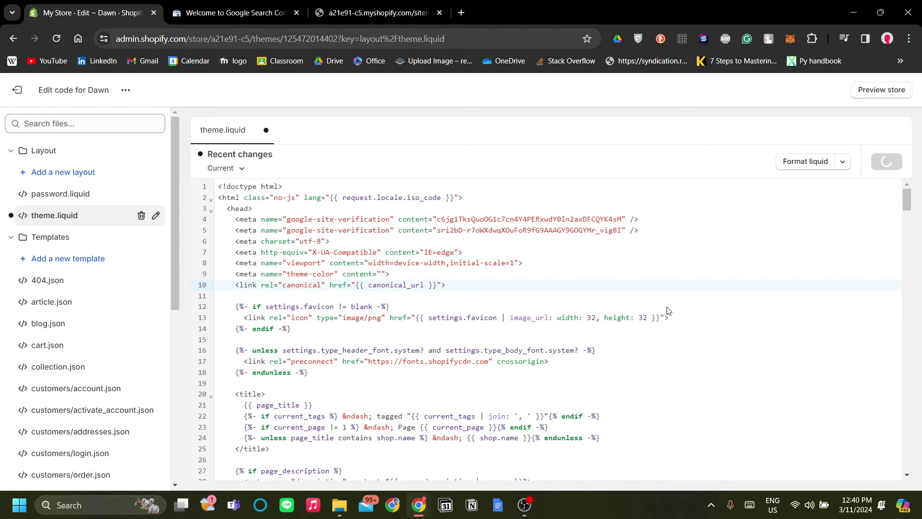
pyautogui.moveTo(419, 504)
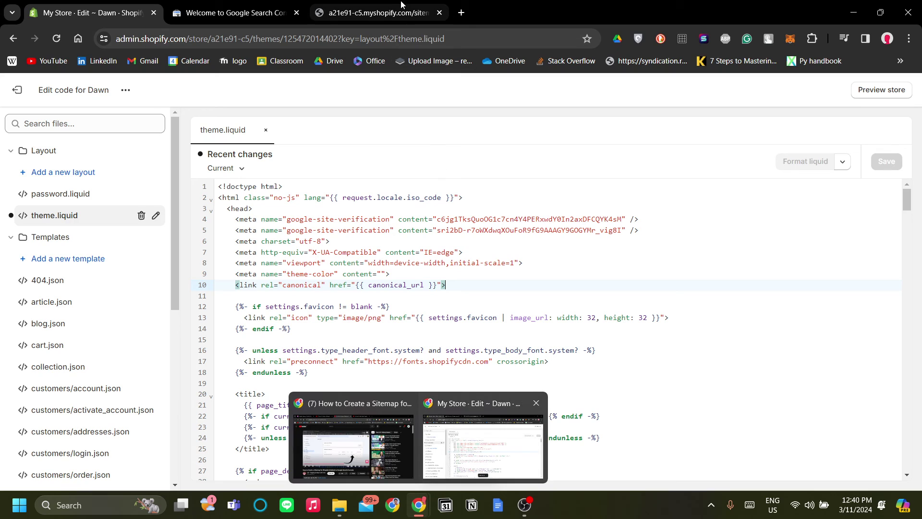
pyautogui.click(244, 10)
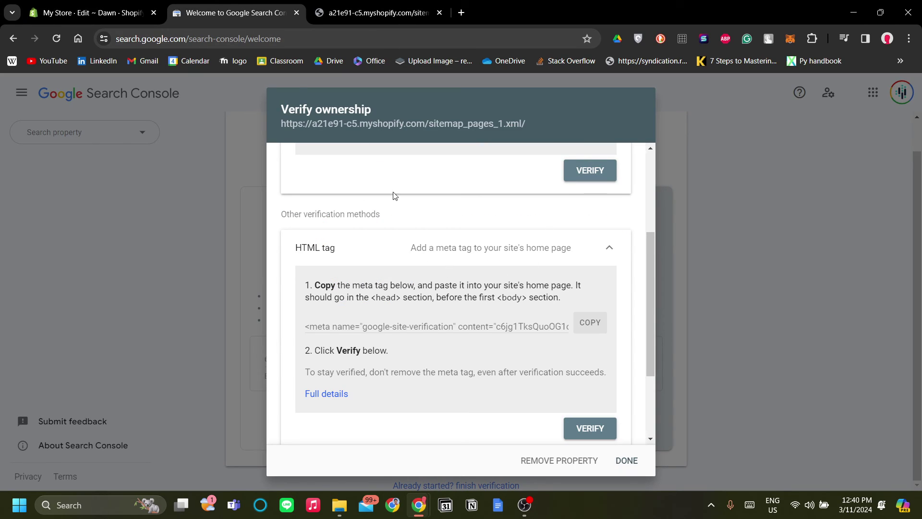
# - Run HTML tag verification, dismiss the failure message, and close the dialog
pyautogui.scroll(1, 402, 307)
pyautogui.scroll(-2, 575, 308)
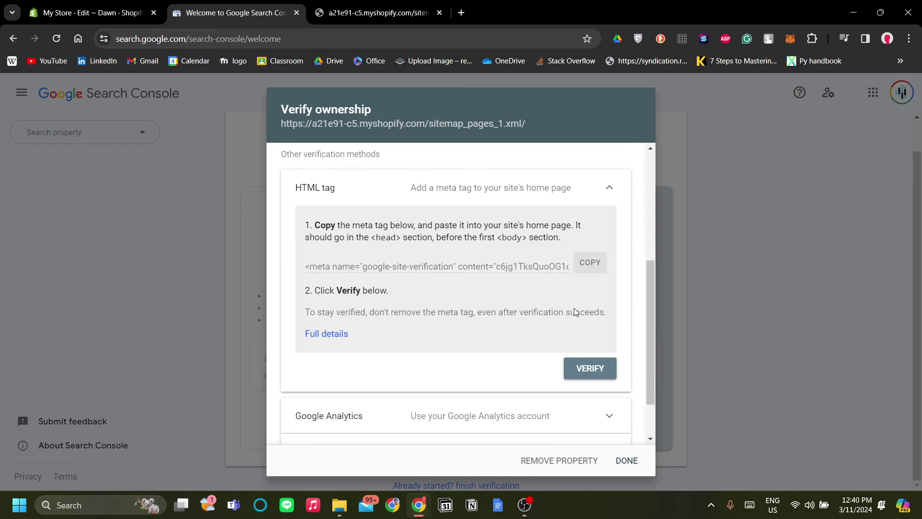
pyautogui.click(591, 368)
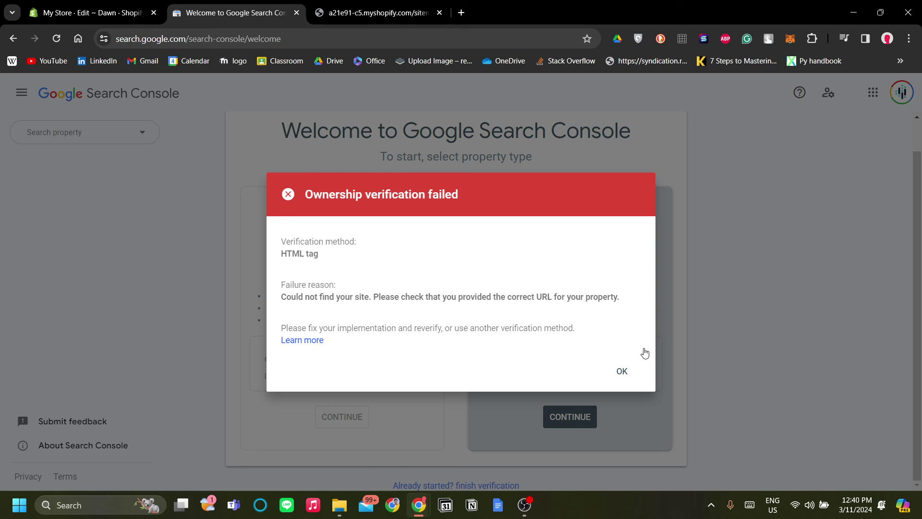
pyautogui.click(623, 373)
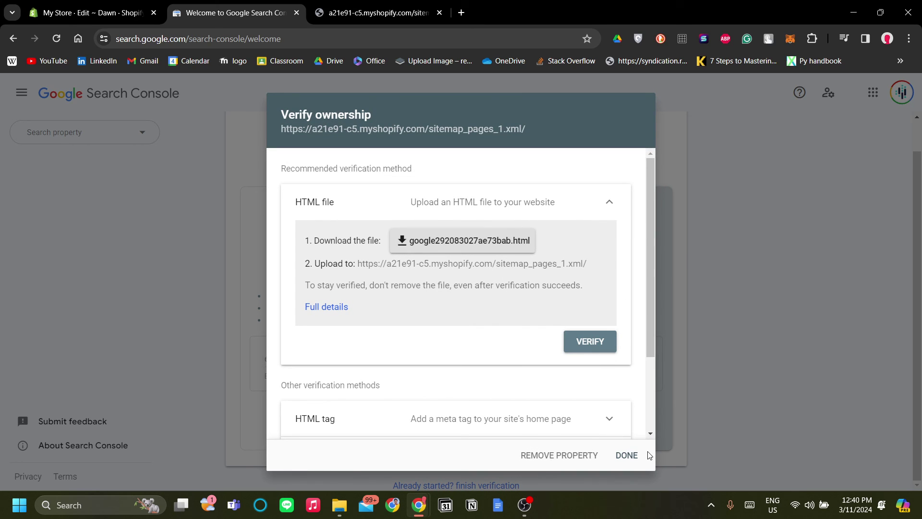
pyautogui.click(630, 456)
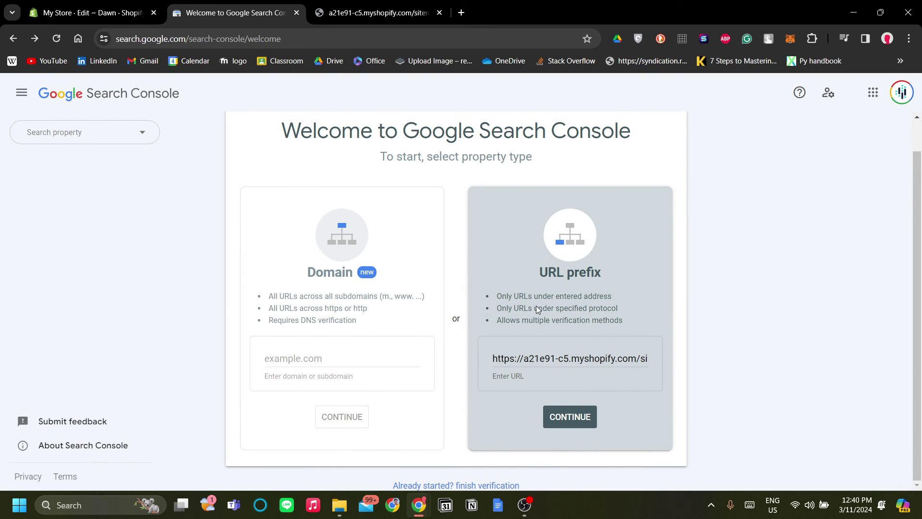
# - Check the collections sitemap URL on the sitemap.xml page, then return to Search Console
pyautogui.click(354, 10)
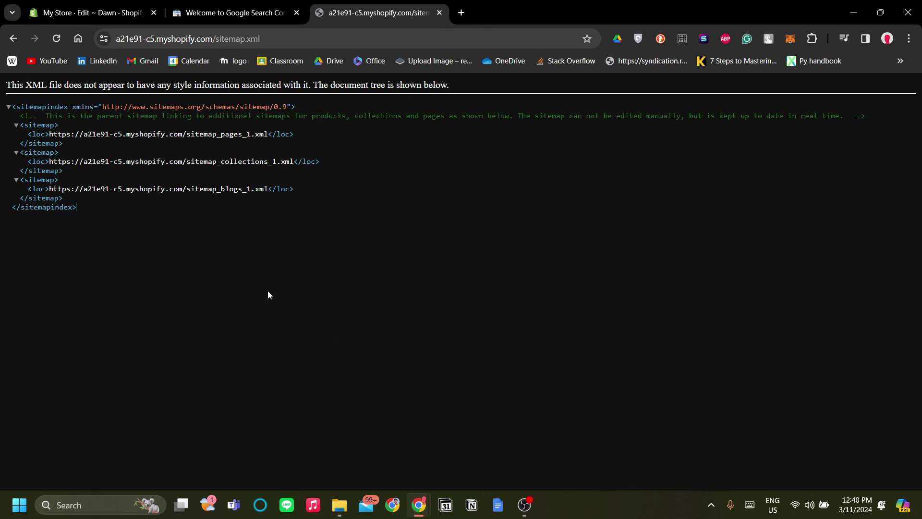
pyautogui.moveTo(49, 161); pyautogui.dragTo(283, 167)
pyautogui.click(352, 281)
pyautogui.click(231, 13)
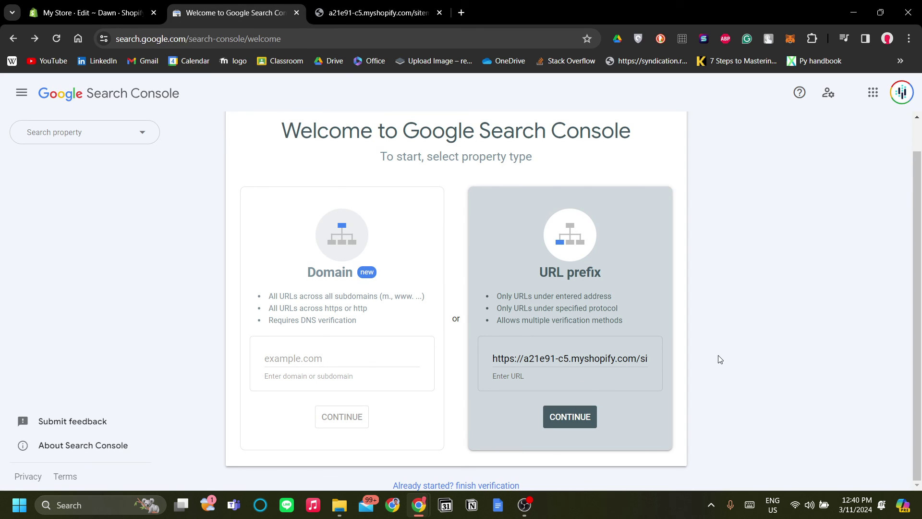